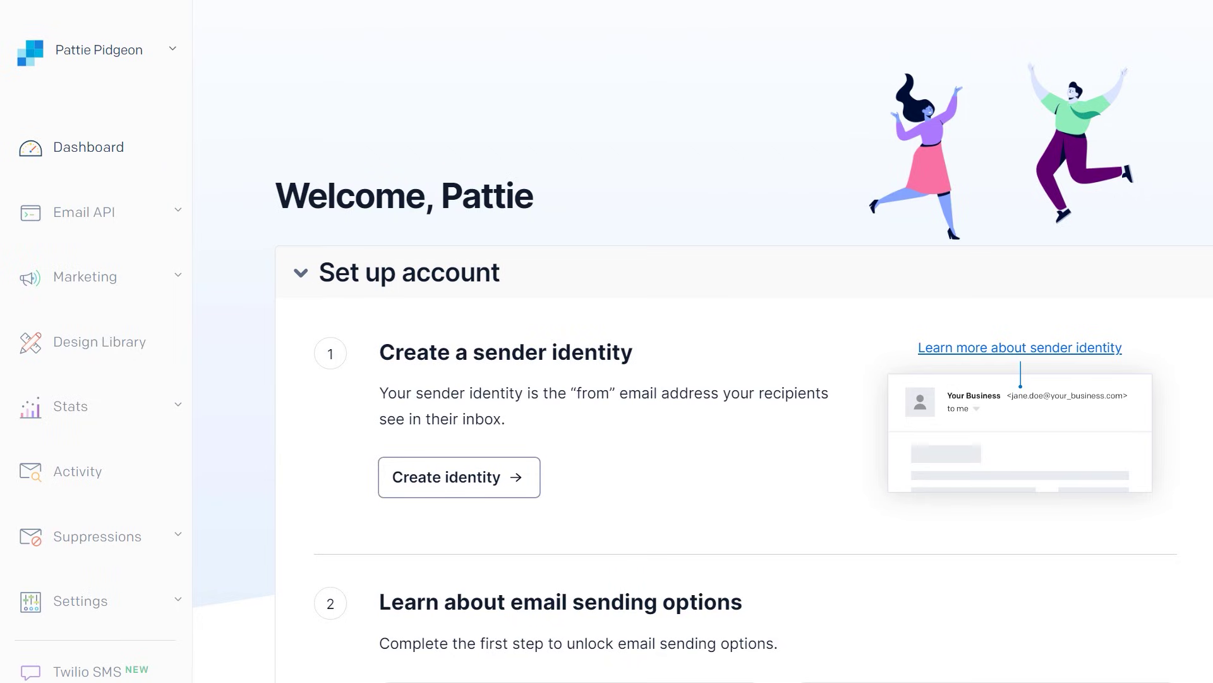
# Create a sender identity with the company's contact details and nickname, then confirm it with Verify Single Sender in Gmail
pyautogui.click(520, 479)
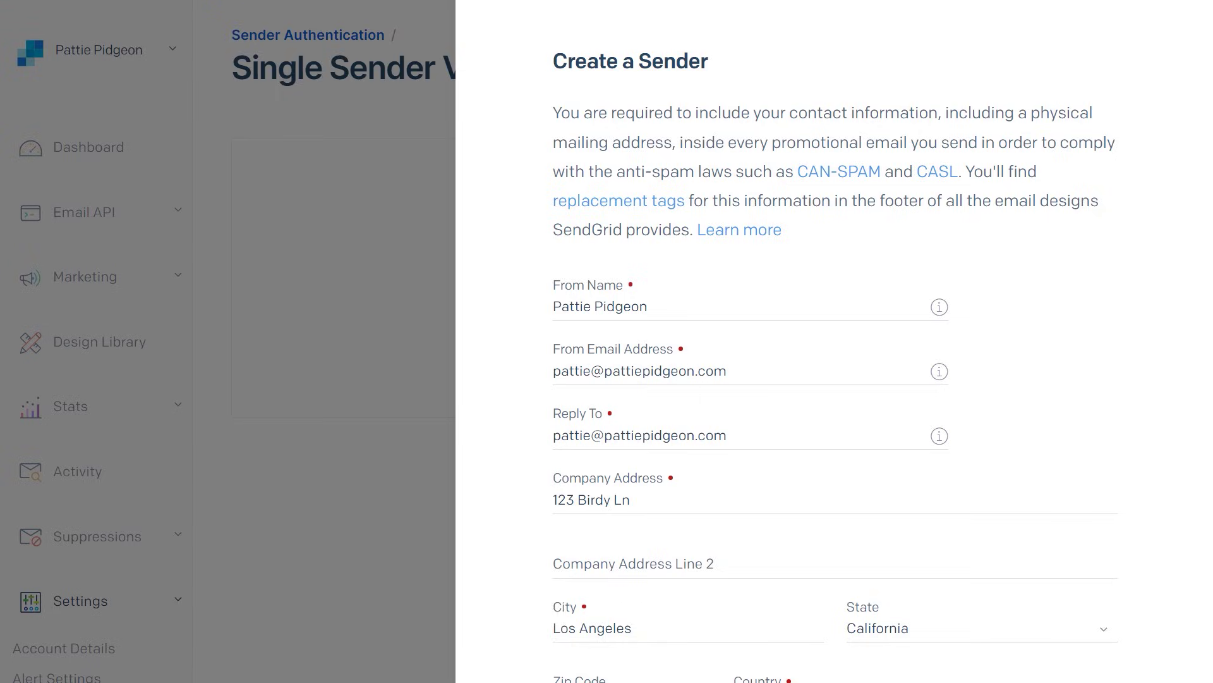
pyautogui.scroll(-5, 1150, 482)
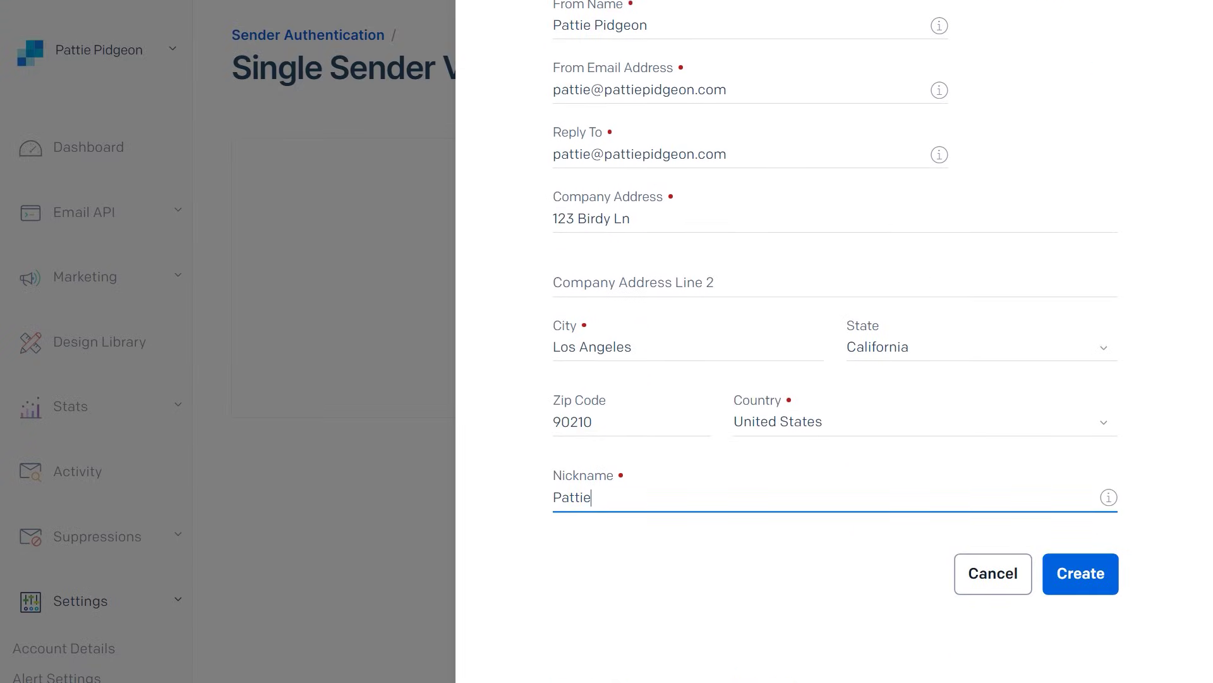
pyautogui.click(1110, 571)
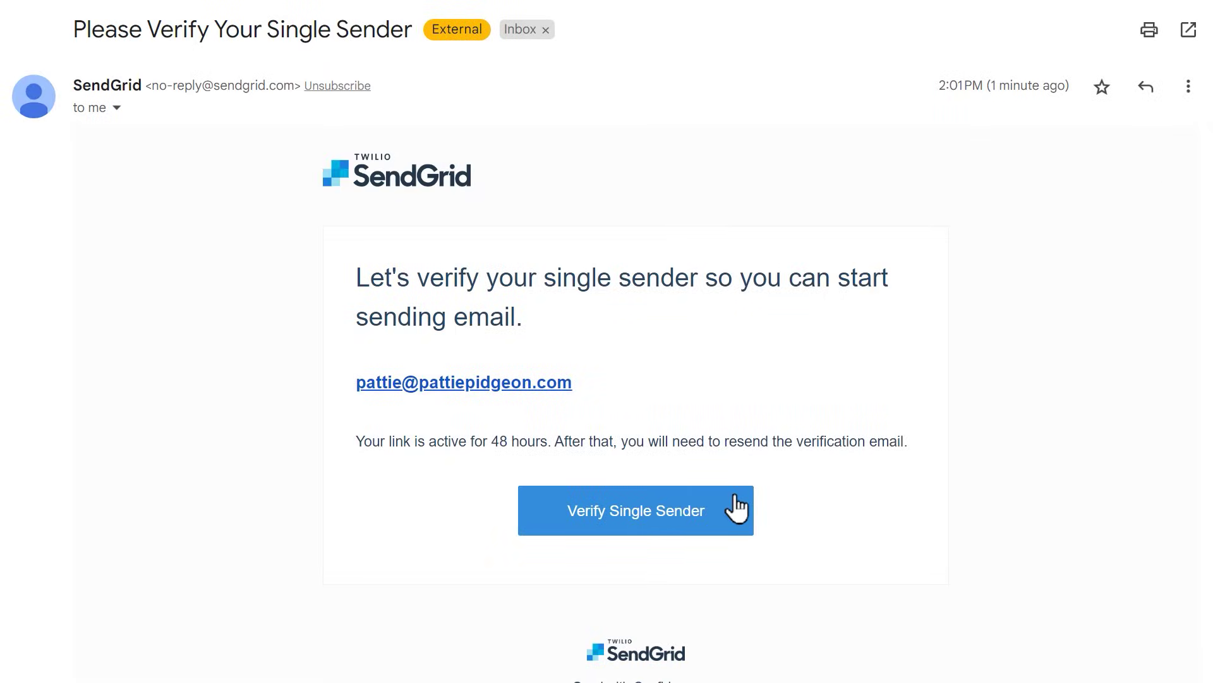
pyautogui.click(737, 508)
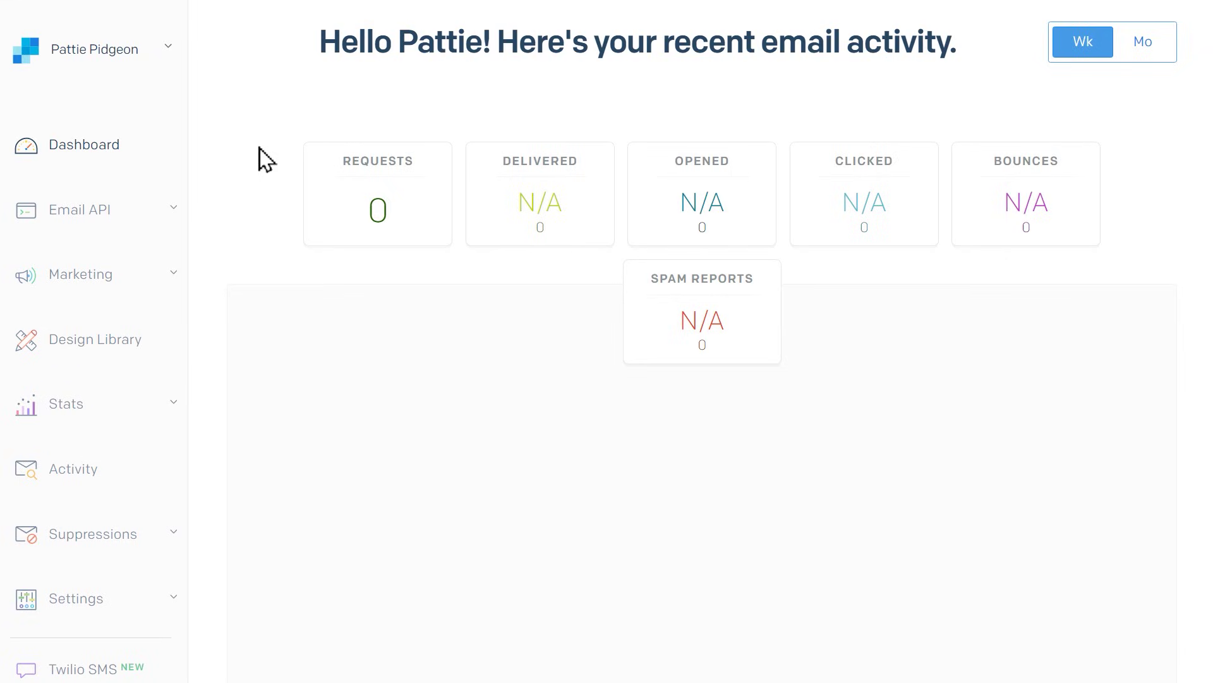
# Go to Settings > Sender Authentication to reach Authenticate Your Domain
pyautogui.click(162, 602)
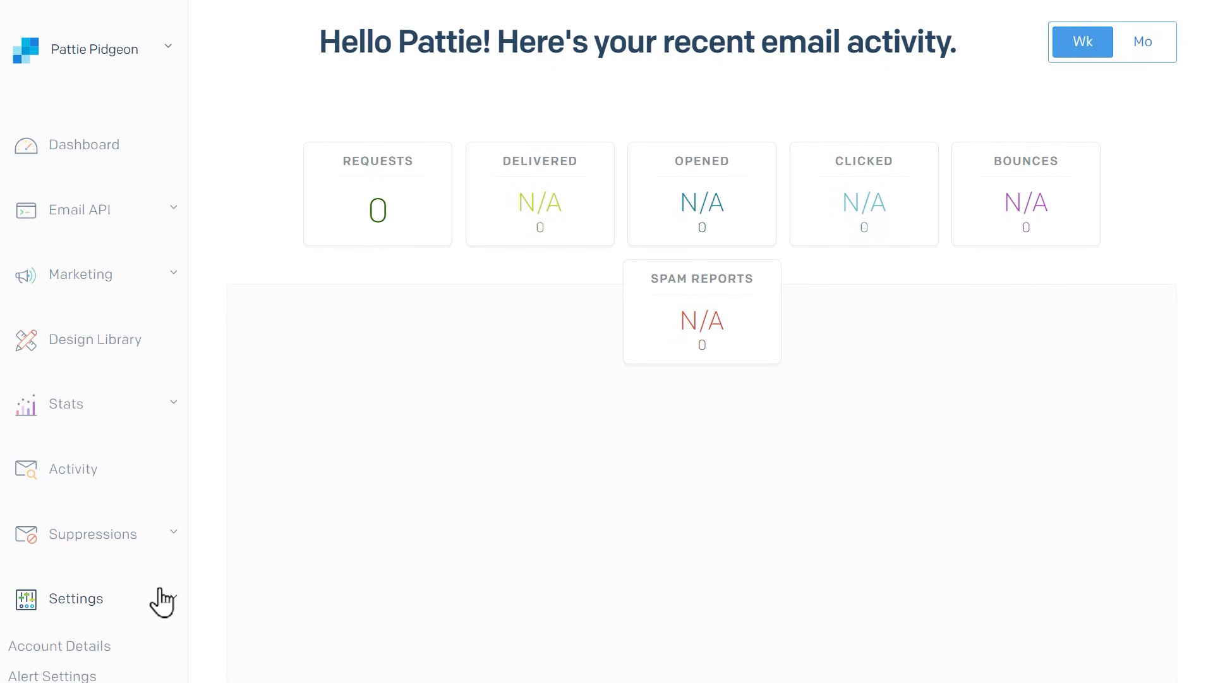
pyautogui.scroll(-5, 161, 601)
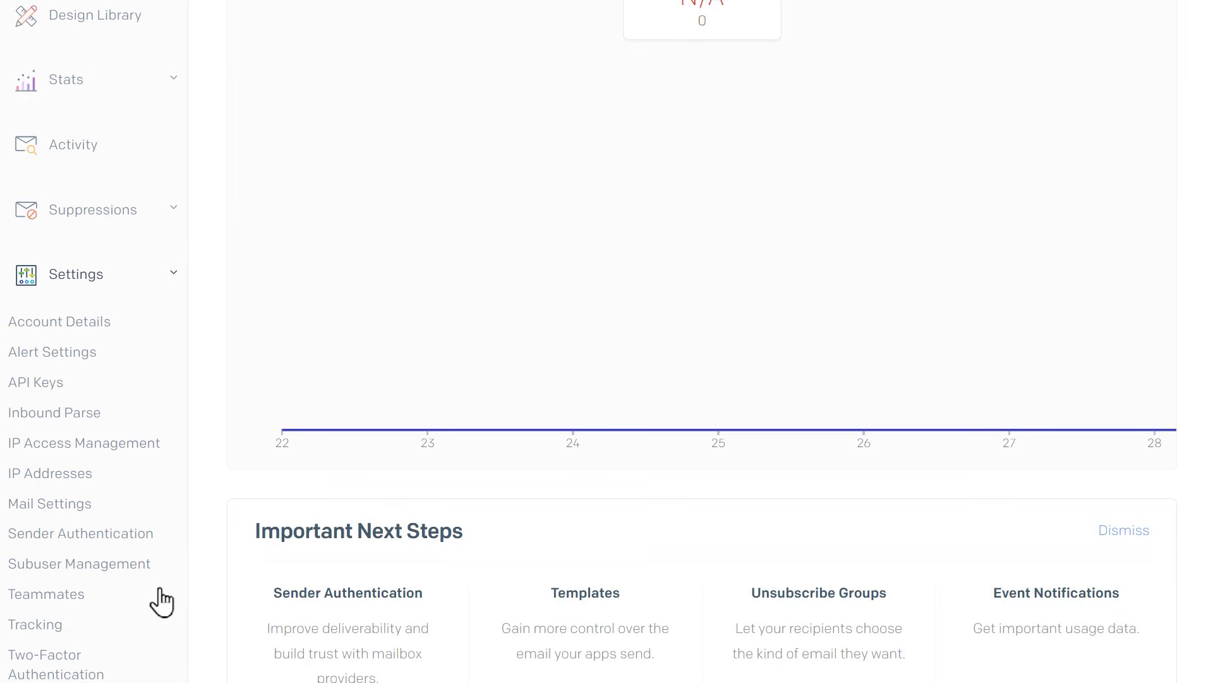
pyautogui.click(145, 534)
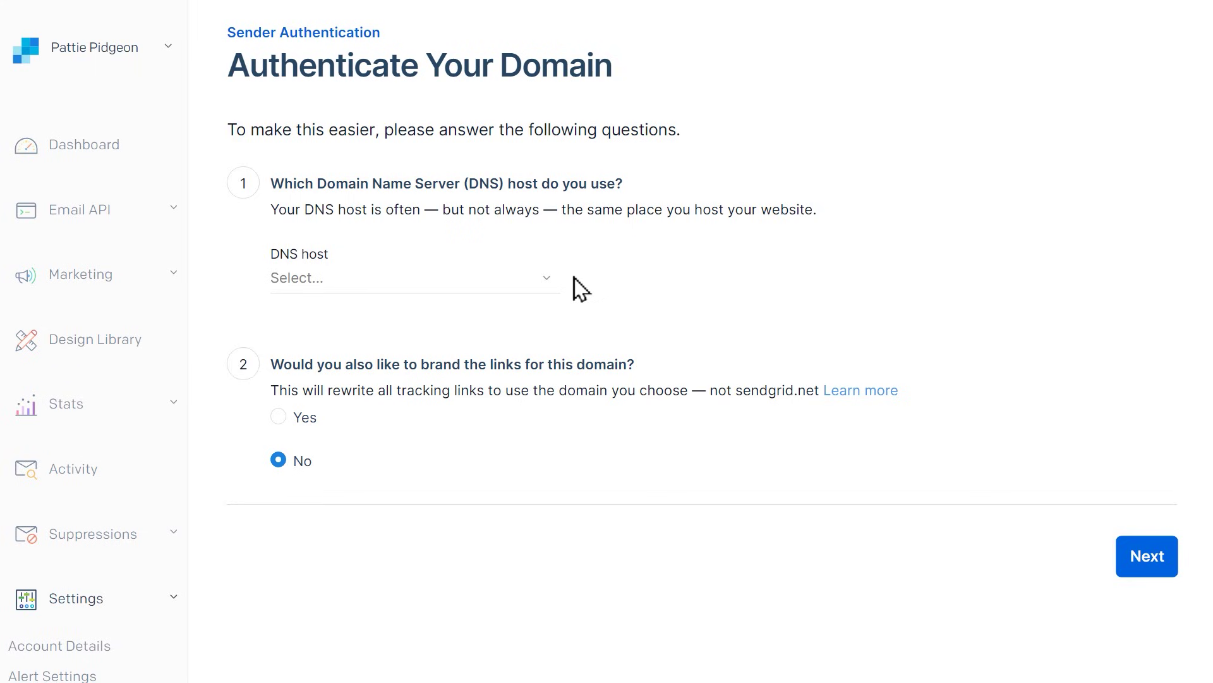
# Choose GoDaddy as the DNS host and Yes for branding links
pyautogui.click(540, 285)
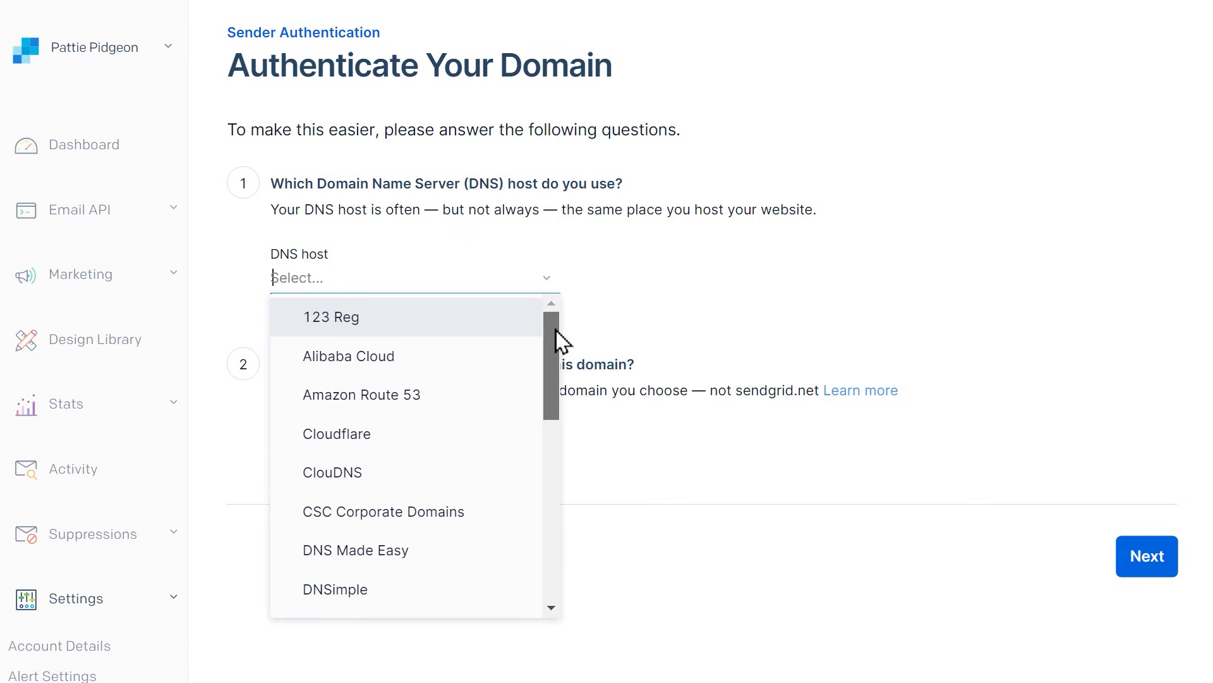
pyautogui.moveTo(556, 329); pyautogui.dragTo(566, 452)
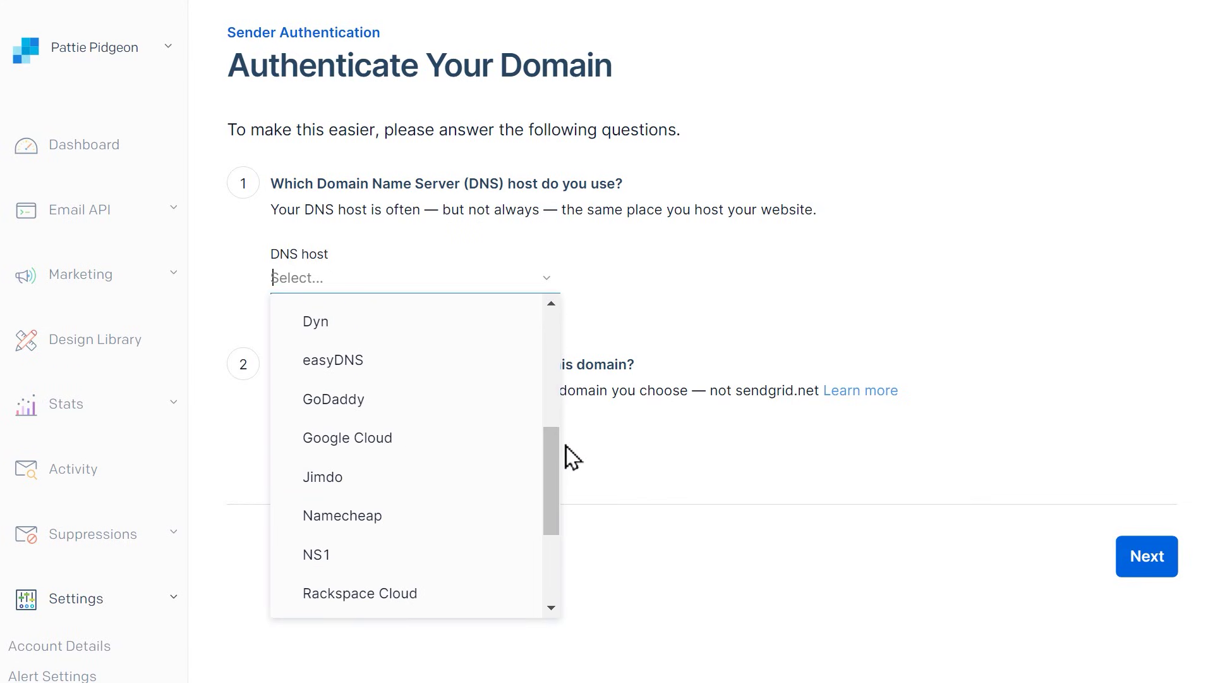
pyautogui.click(464, 398)
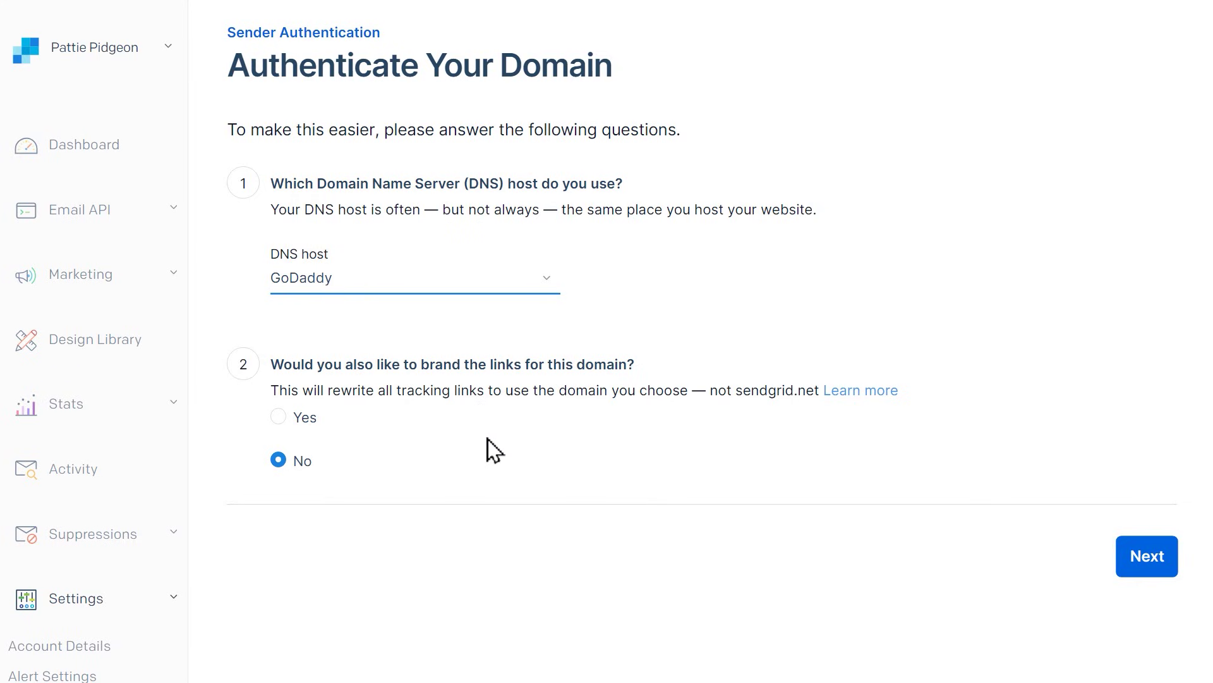
pyautogui.click(278, 417)
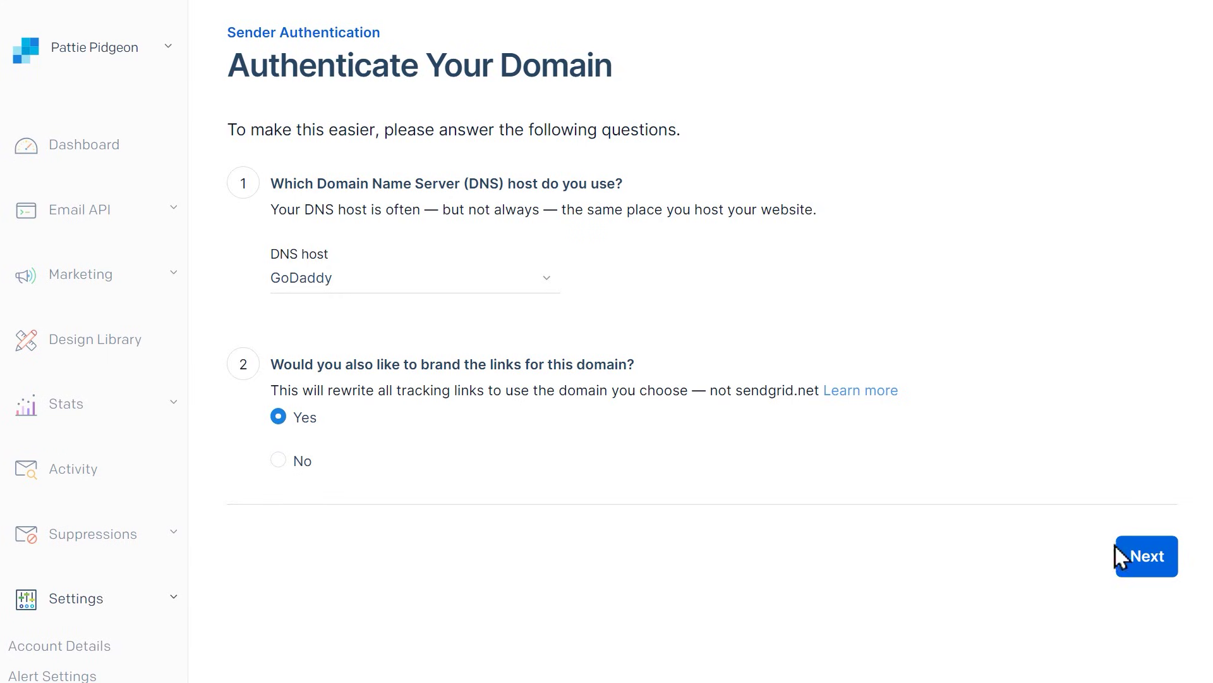
# Enter pattiepidgeon.com as the From Domain
pyautogui.click(1123, 569)
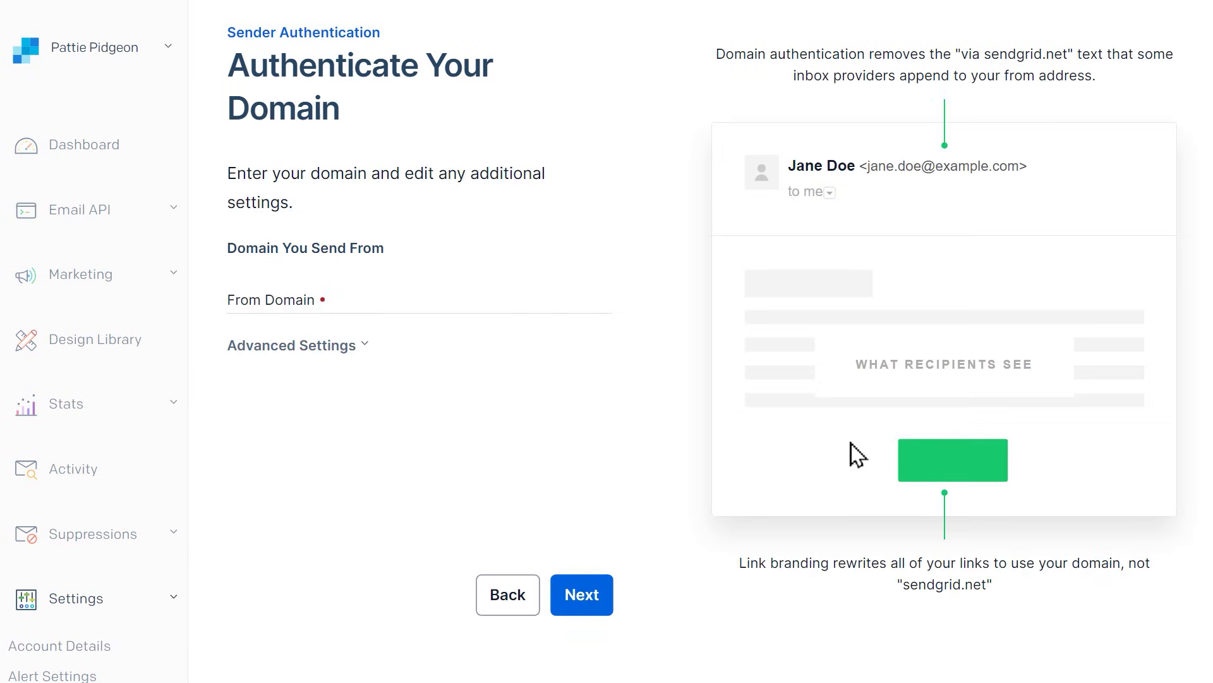
pyautogui.click(553, 302)
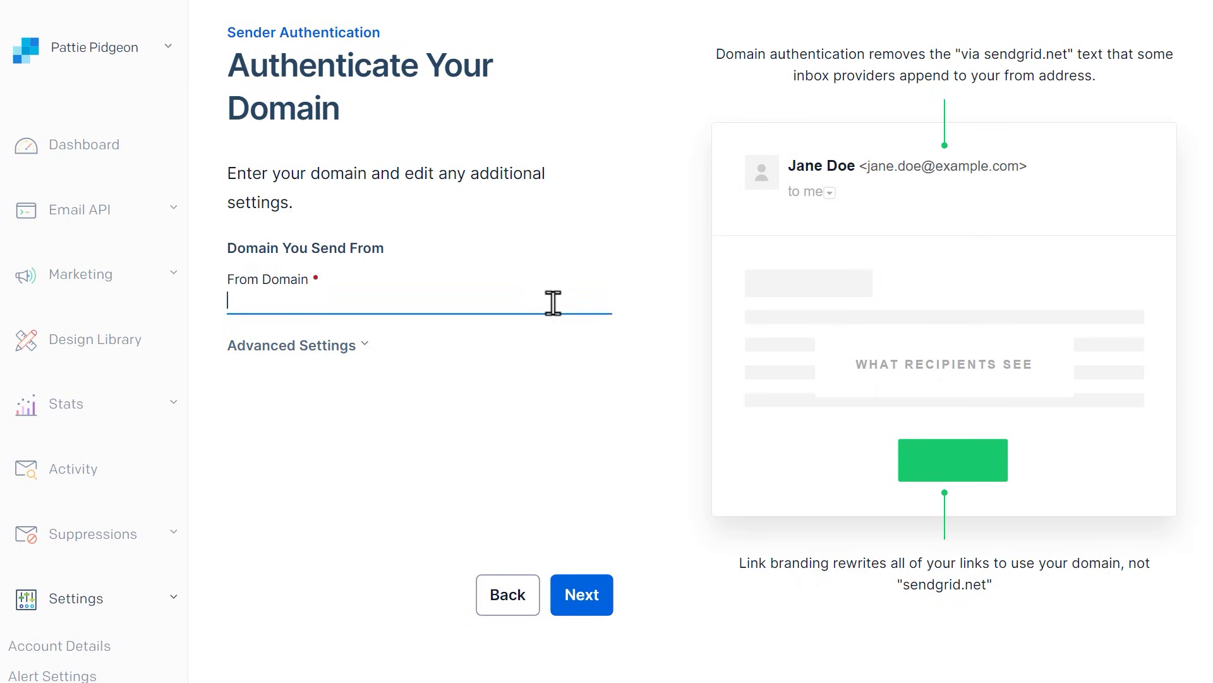
pyautogui.write('pattiepidgeon.com')
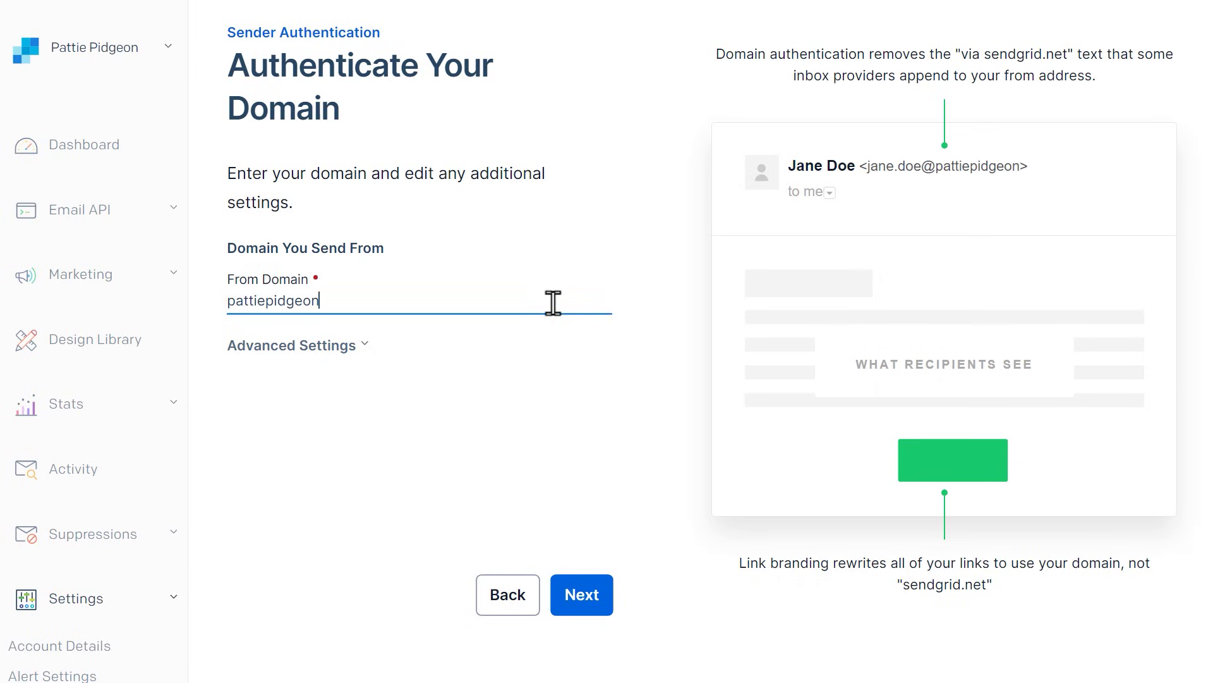
# In Advanced Settings, disable automated security and set a custom return path of 'sg'
pyautogui.click(352, 346)
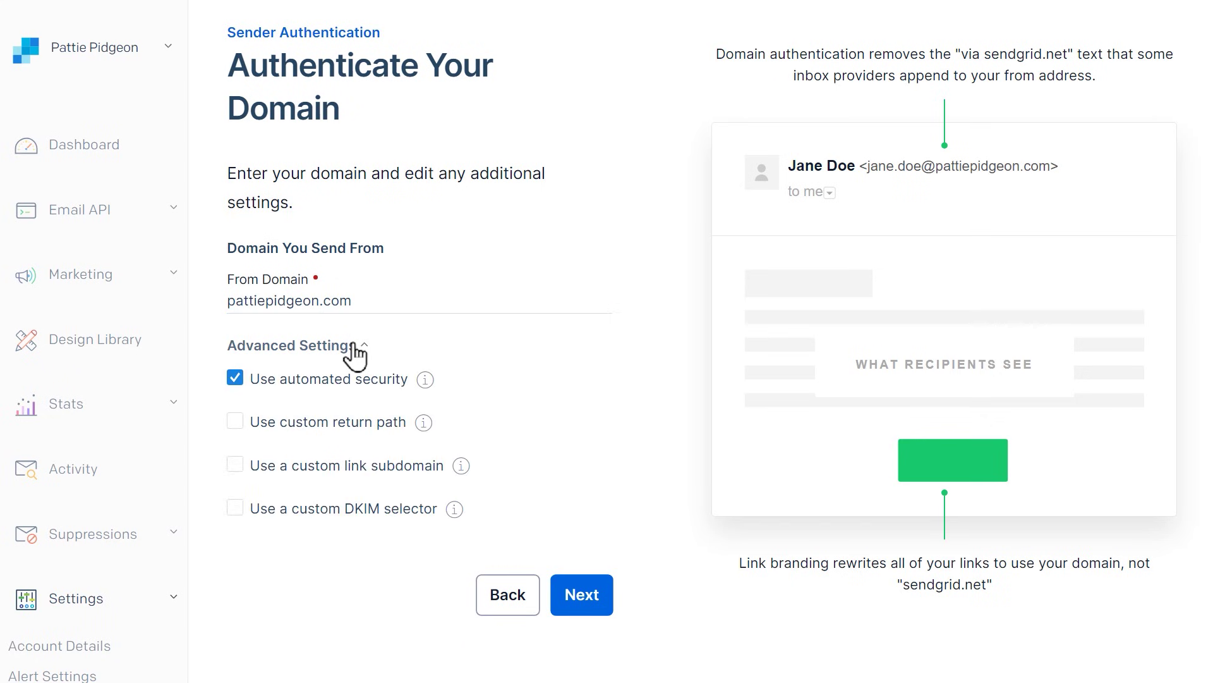
pyautogui.click(233, 378)
pyautogui.click(234, 422)
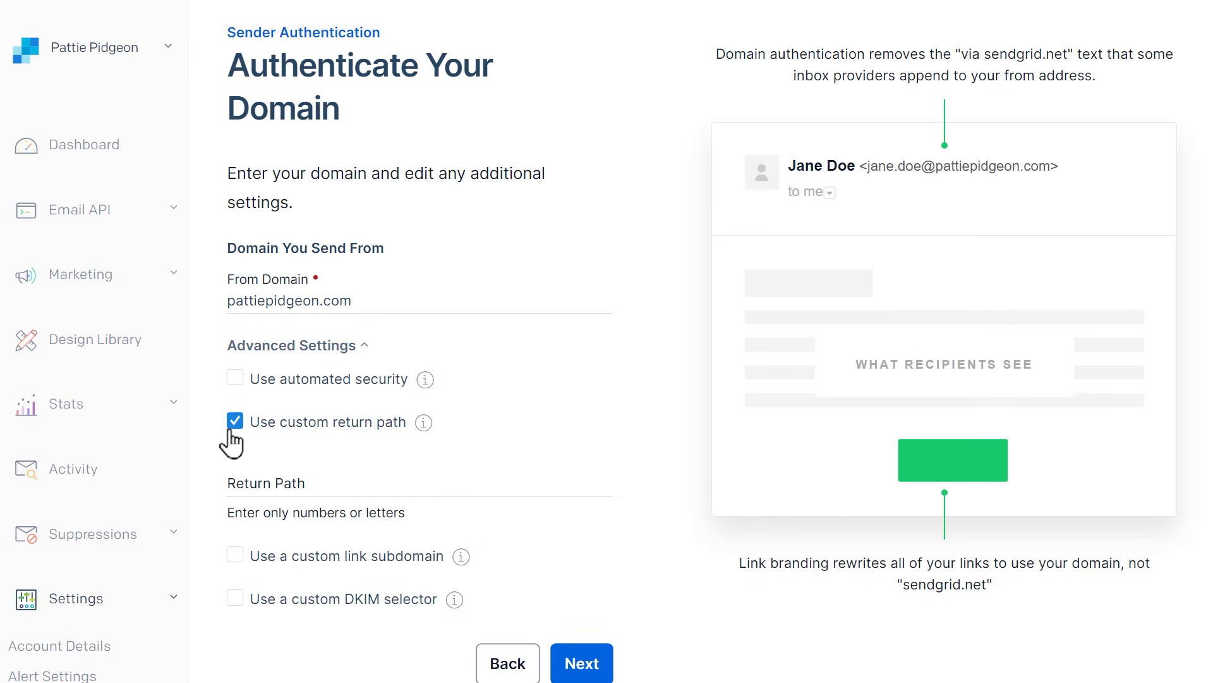
pyautogui.click(386, 482)
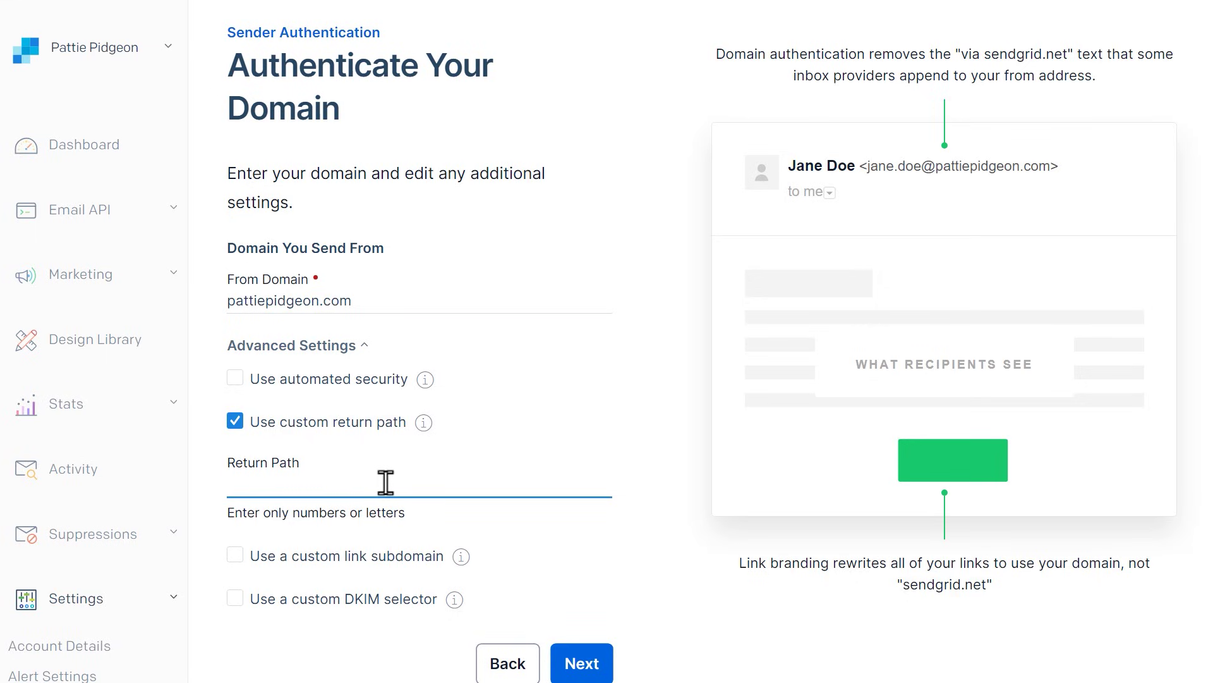
pyautogui.write('sg')
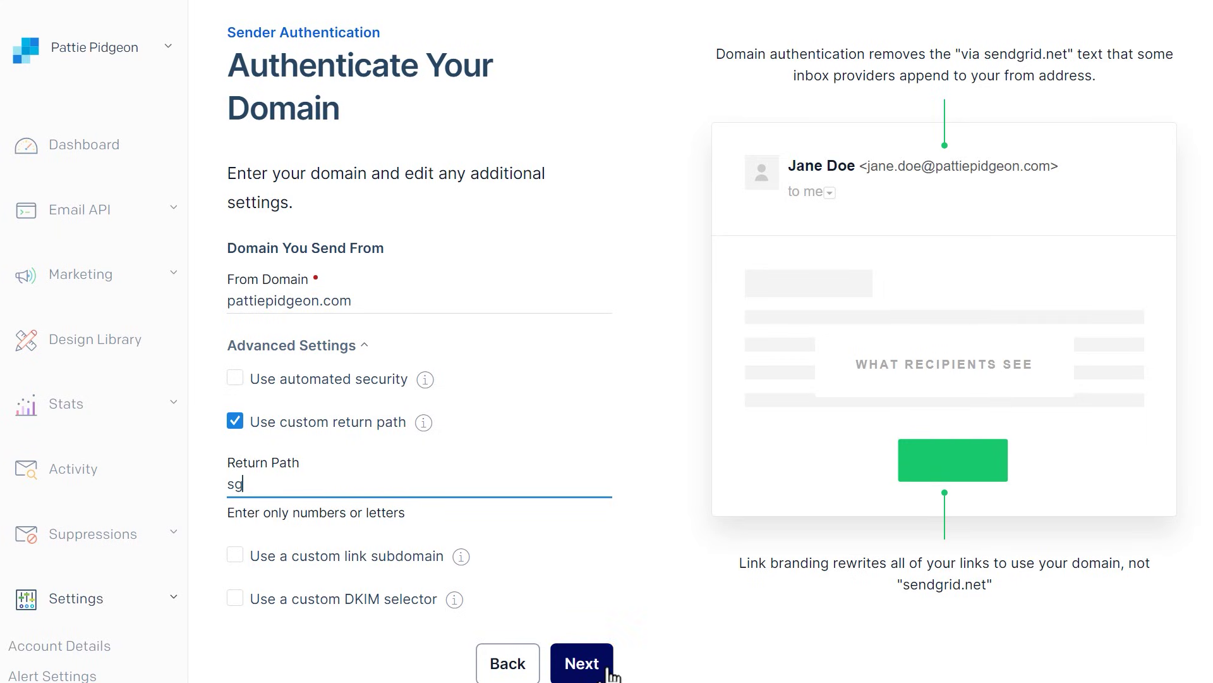
# Advance to the Install DNS Records list
pyautogui.click(582, 663)
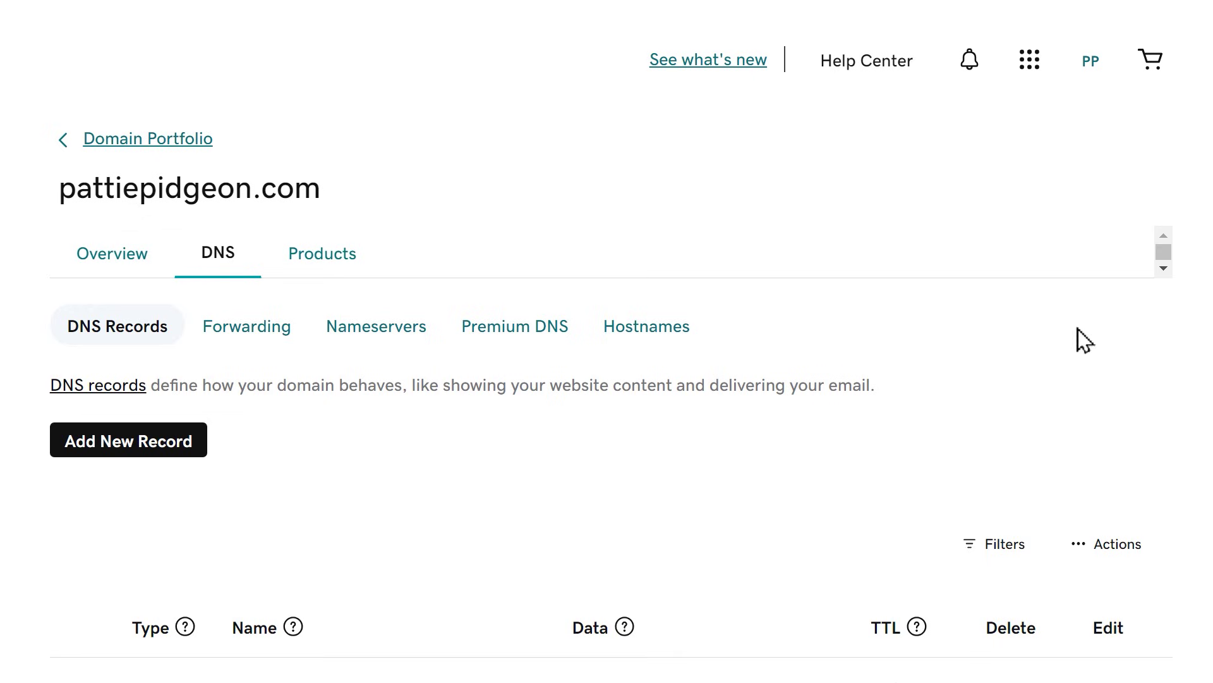
# Add a GoDaddy CNAME record named with SendGrid's first CNAME host, url3098
pyautogui.click(206, 467)
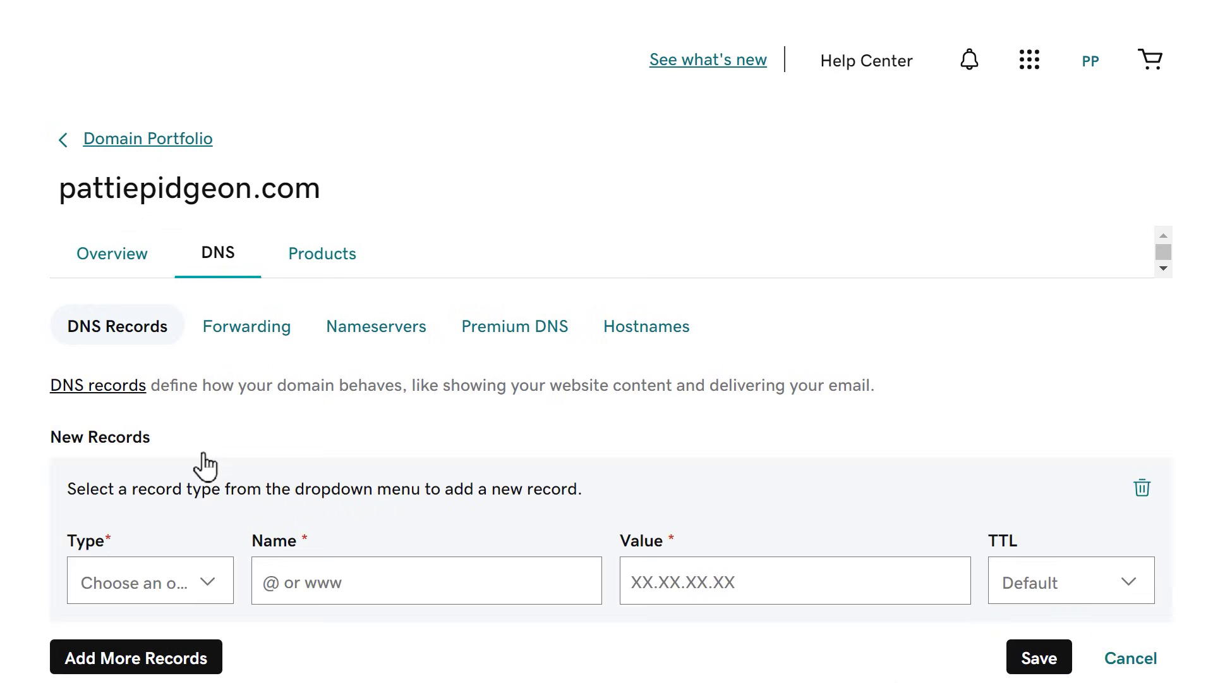
pyautogui.scroll(-2, 282, 466)
pyautogui.click(222, 471)
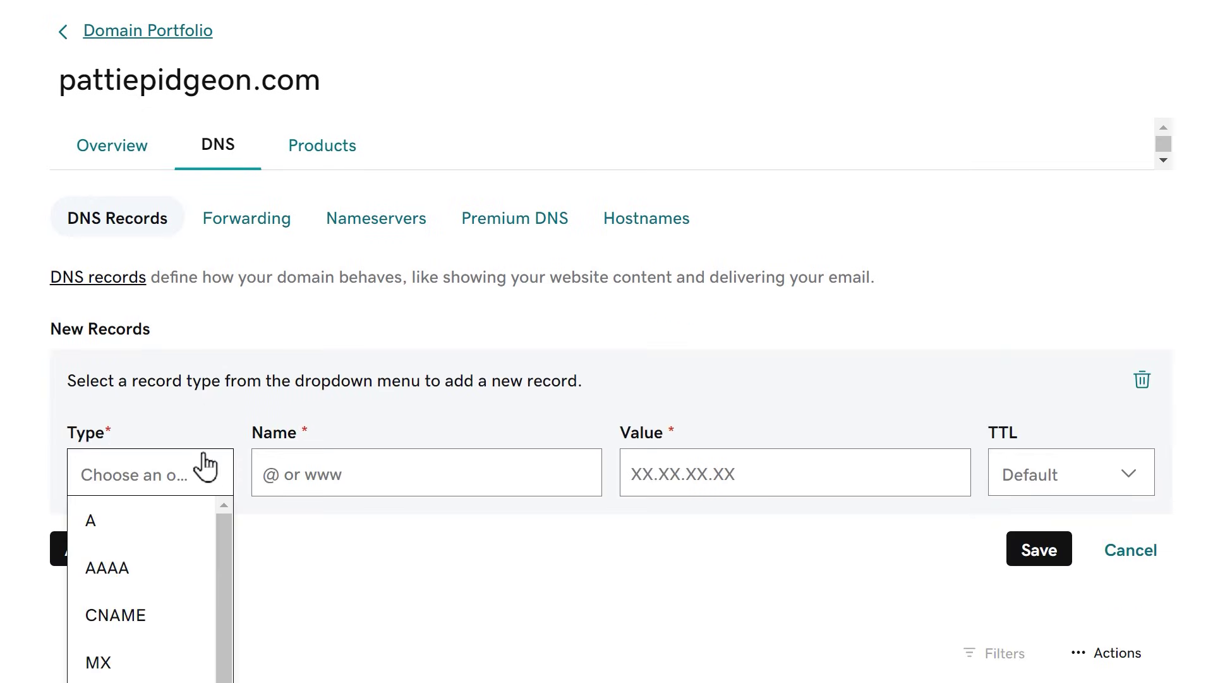
pyautogui.click(195, 615)
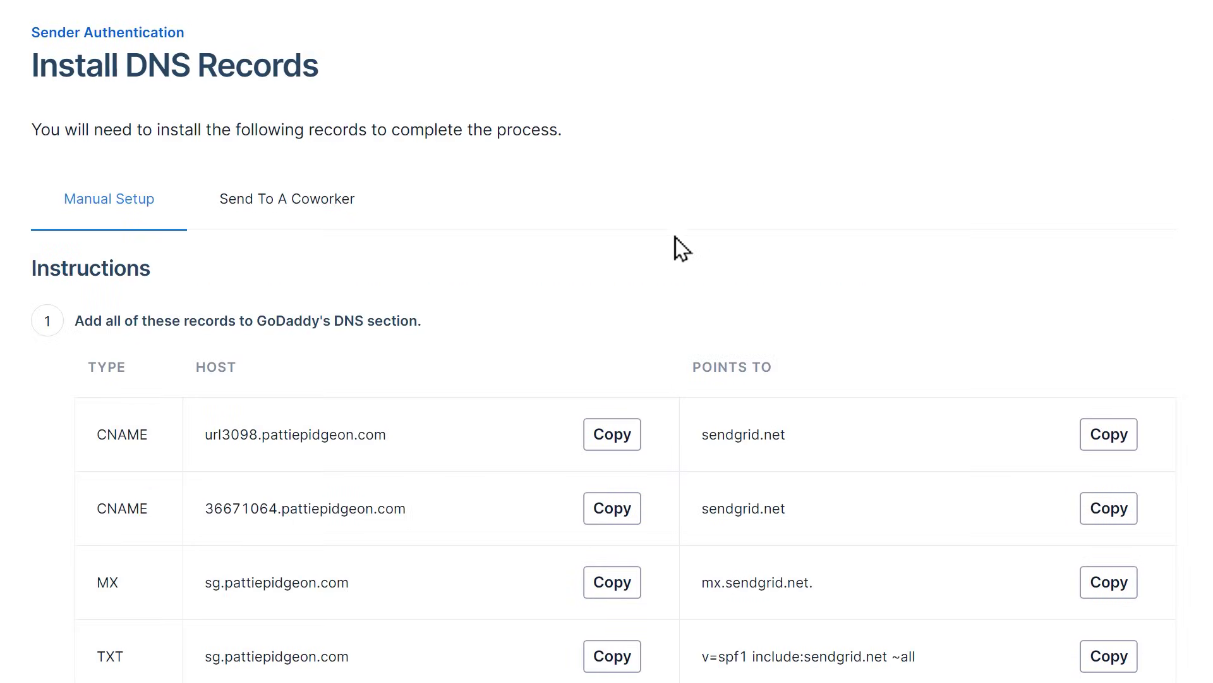
pyautogui.click(609, 436)
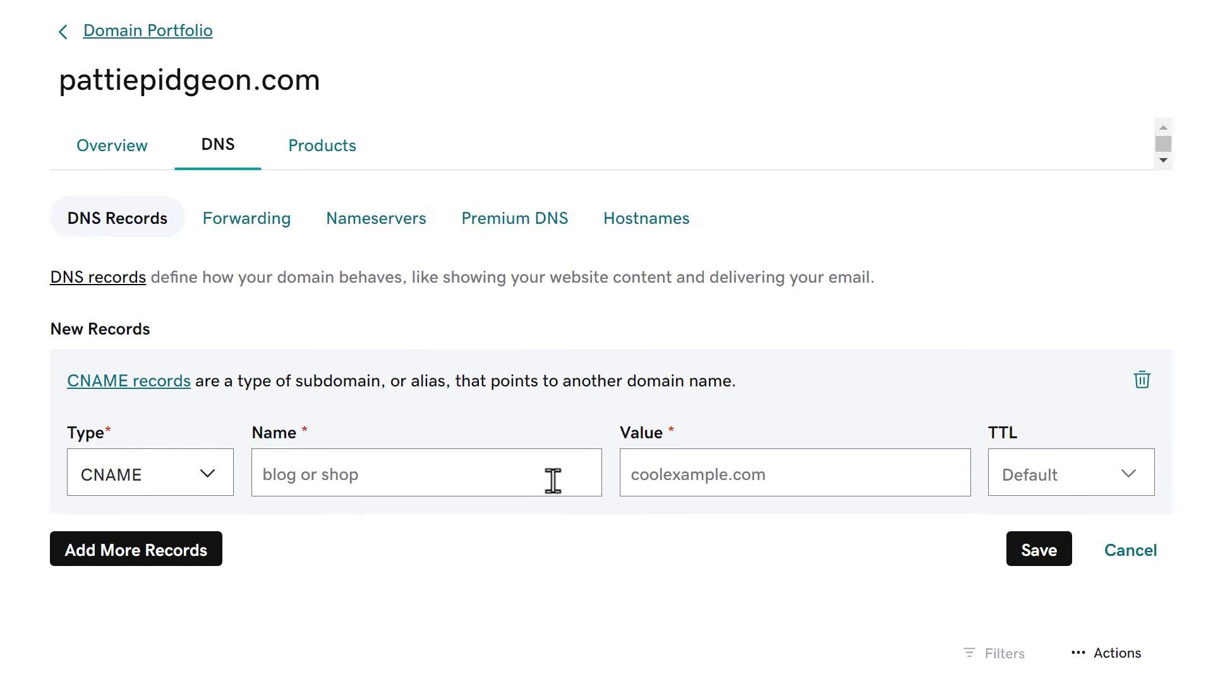
pyautogui.click(553, 480)
pyautogui.hotkey('ctrl', 'v')
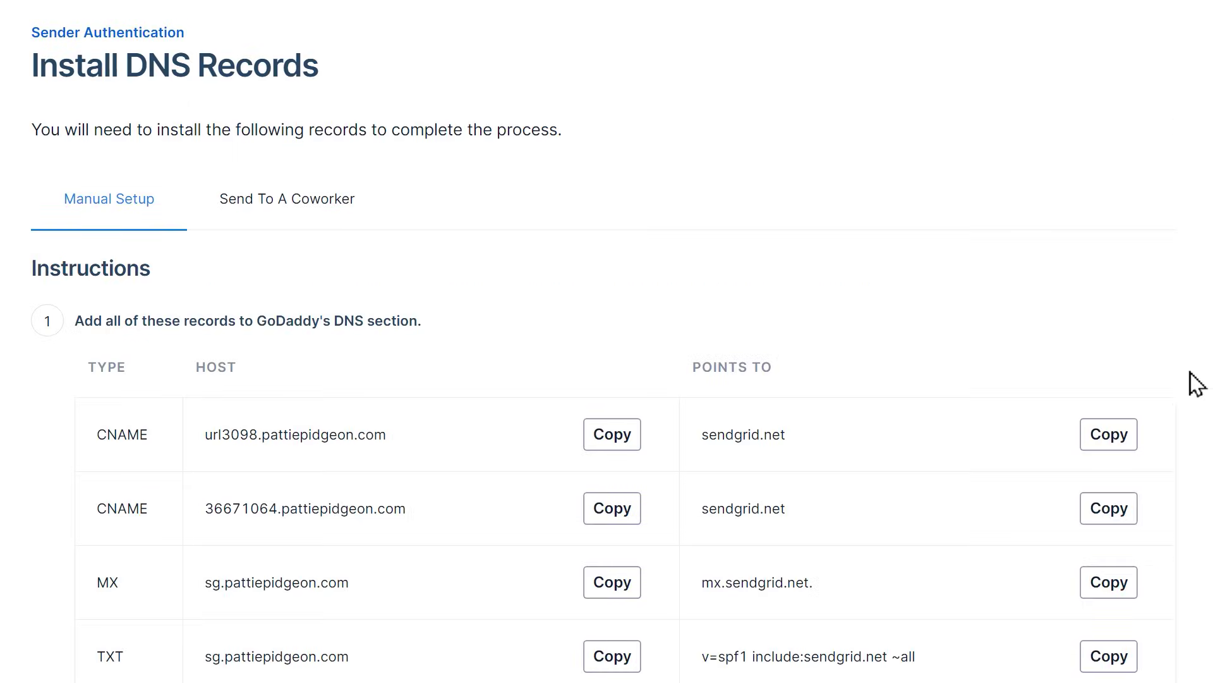
# Point the CNAME at sendgrid.net with a TTL of 1 Day
pyautogui.click(1125, 437)
pyautogui.click(1128, 442)
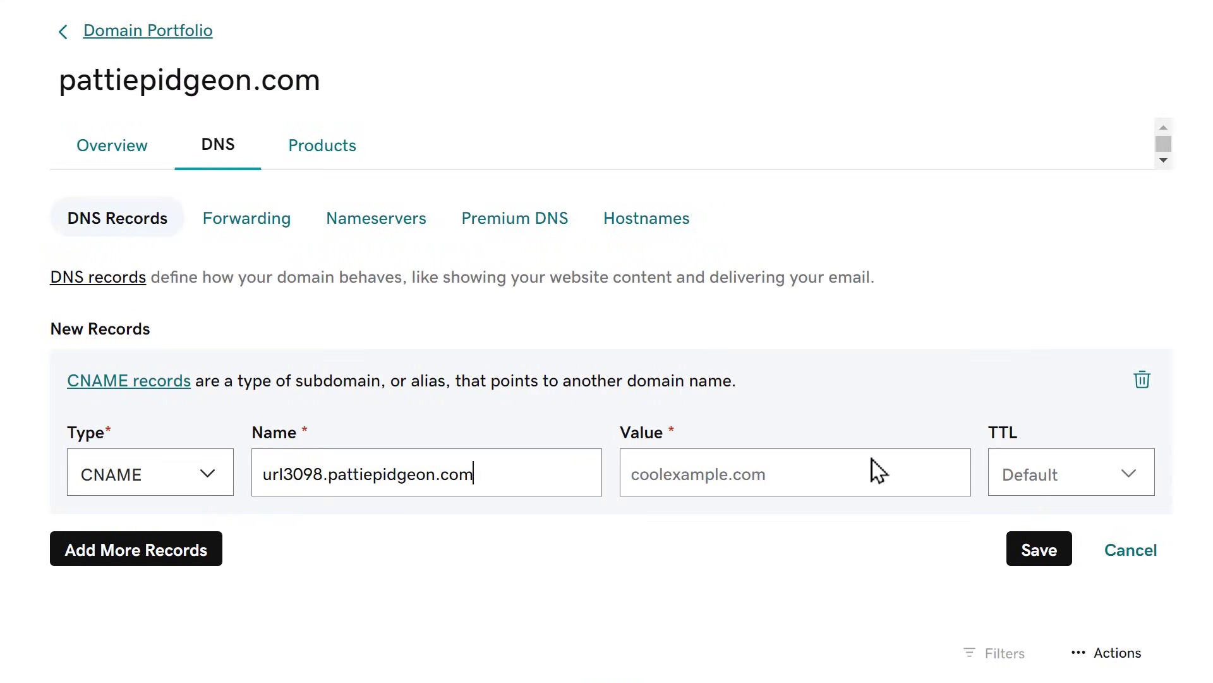
pyautogui.click(867, 469)
pyautogui.hotkey('ctrl', 'v')
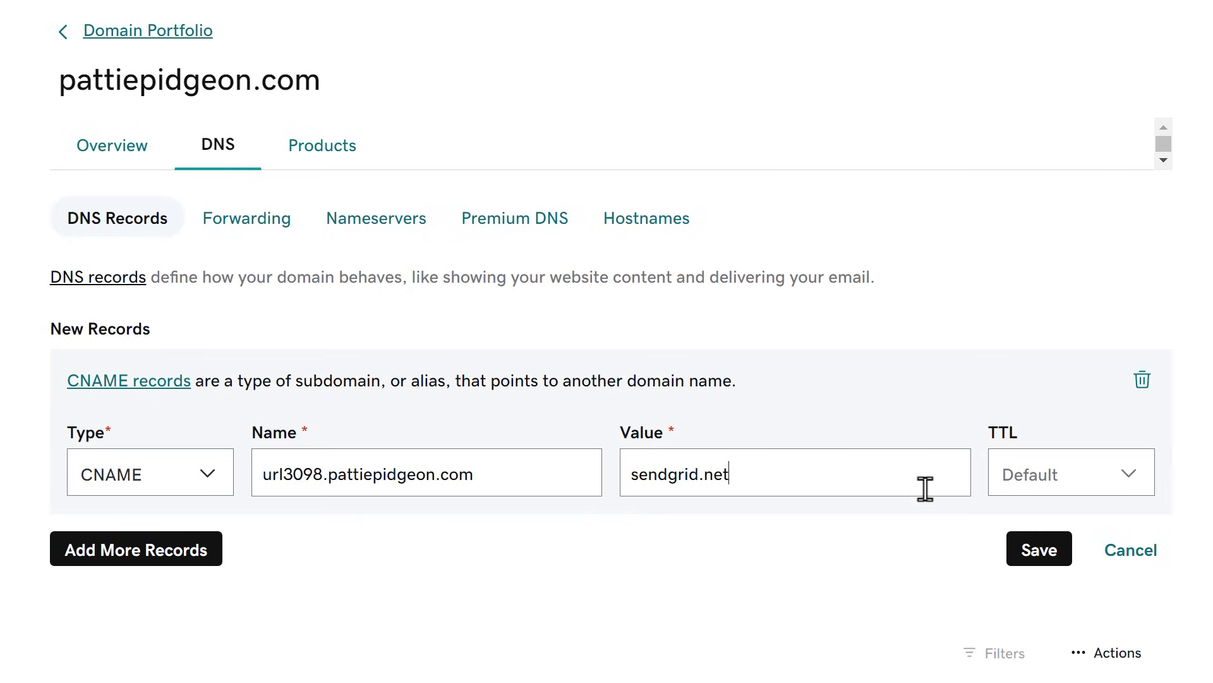
pyautogui.click(1094, 482)
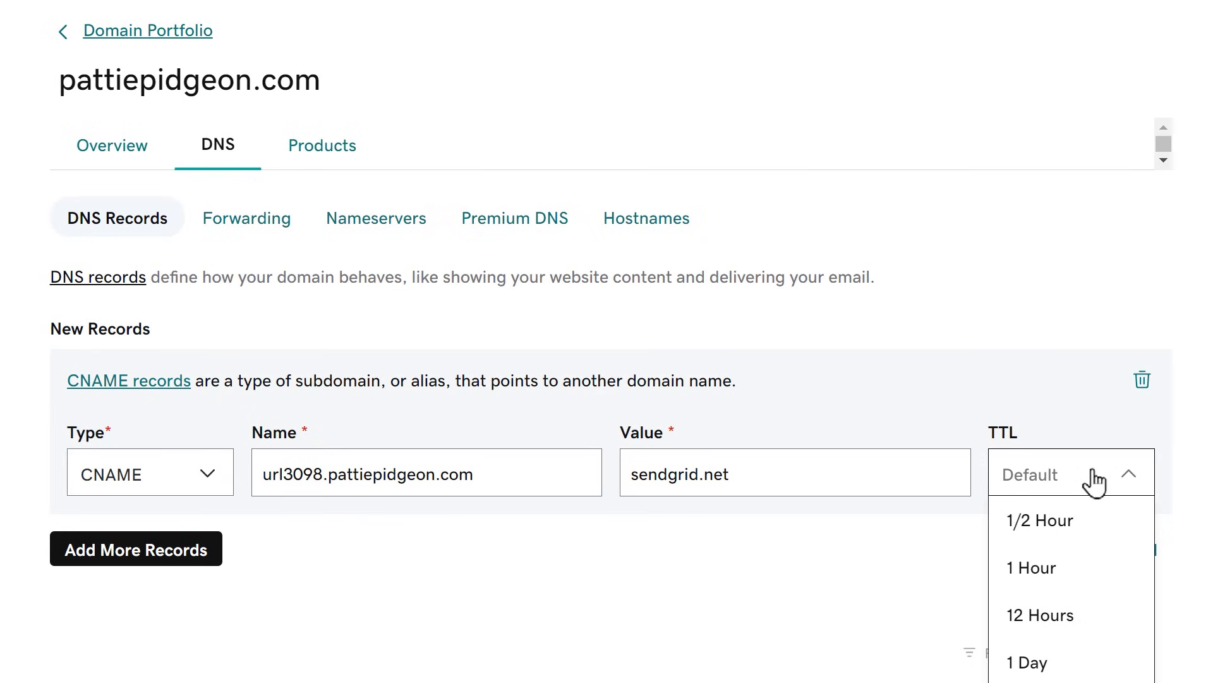
pyautogui.click(1056, 664)
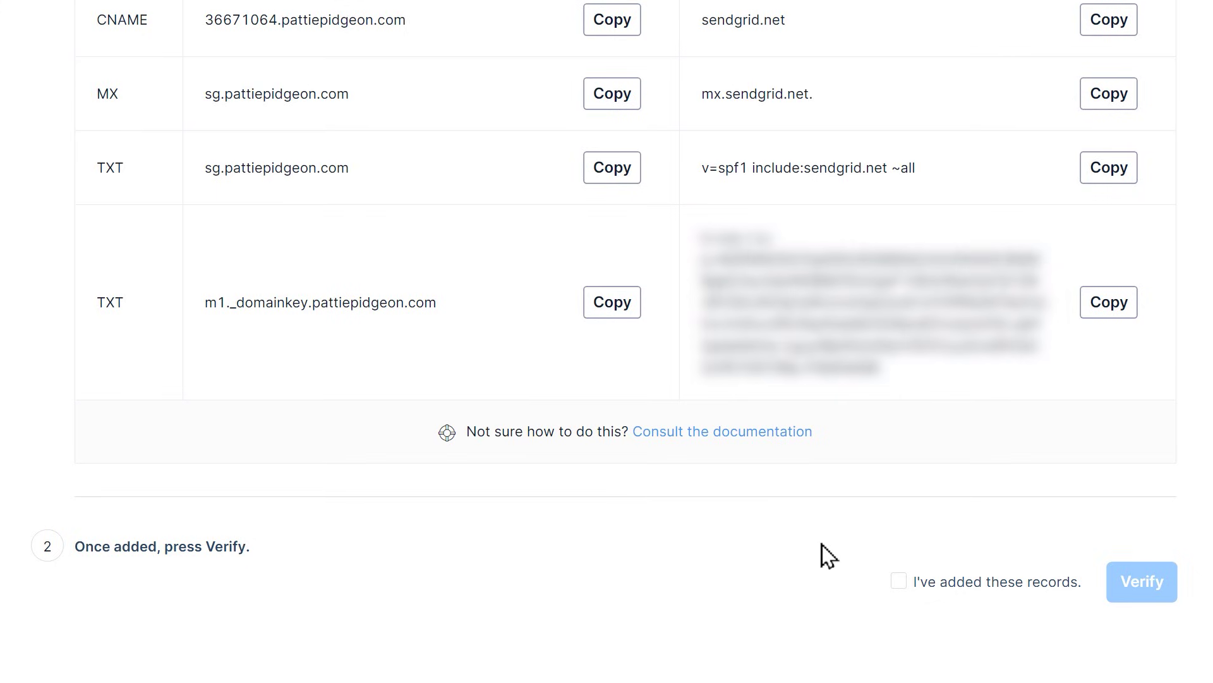
# Confirm the DNS records were added and verify pattiepidgeon.com
pyautogui.click(897, 580)
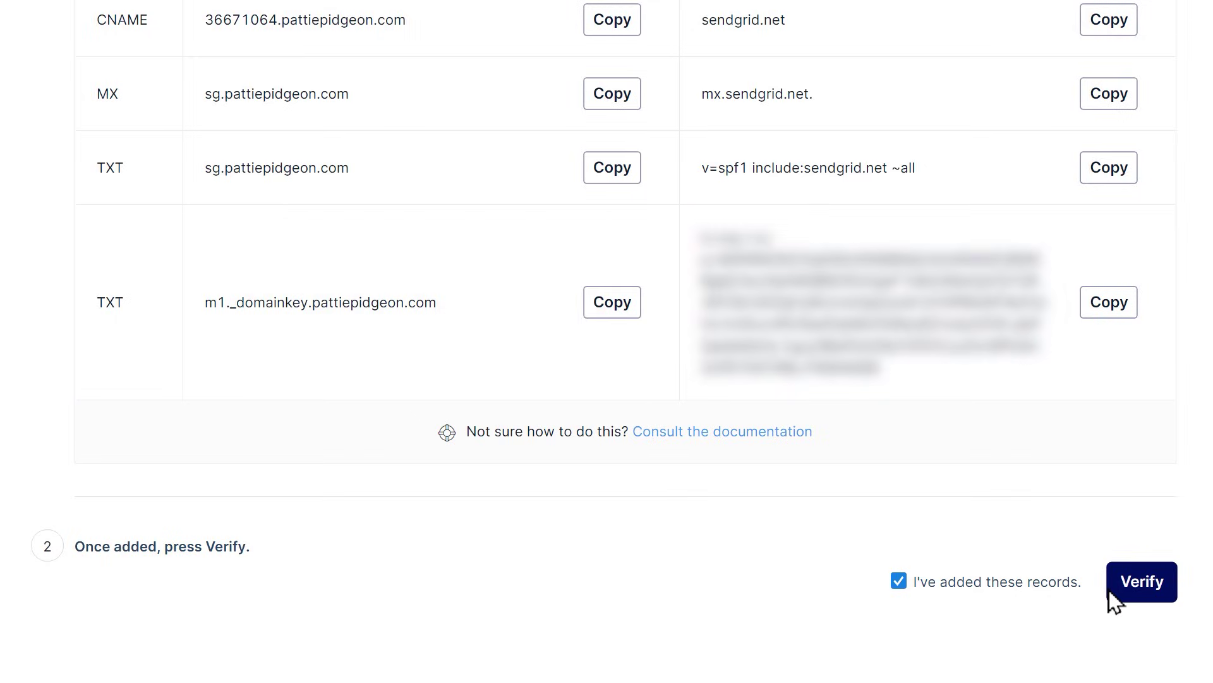
pyautogui.click(1110, 591)
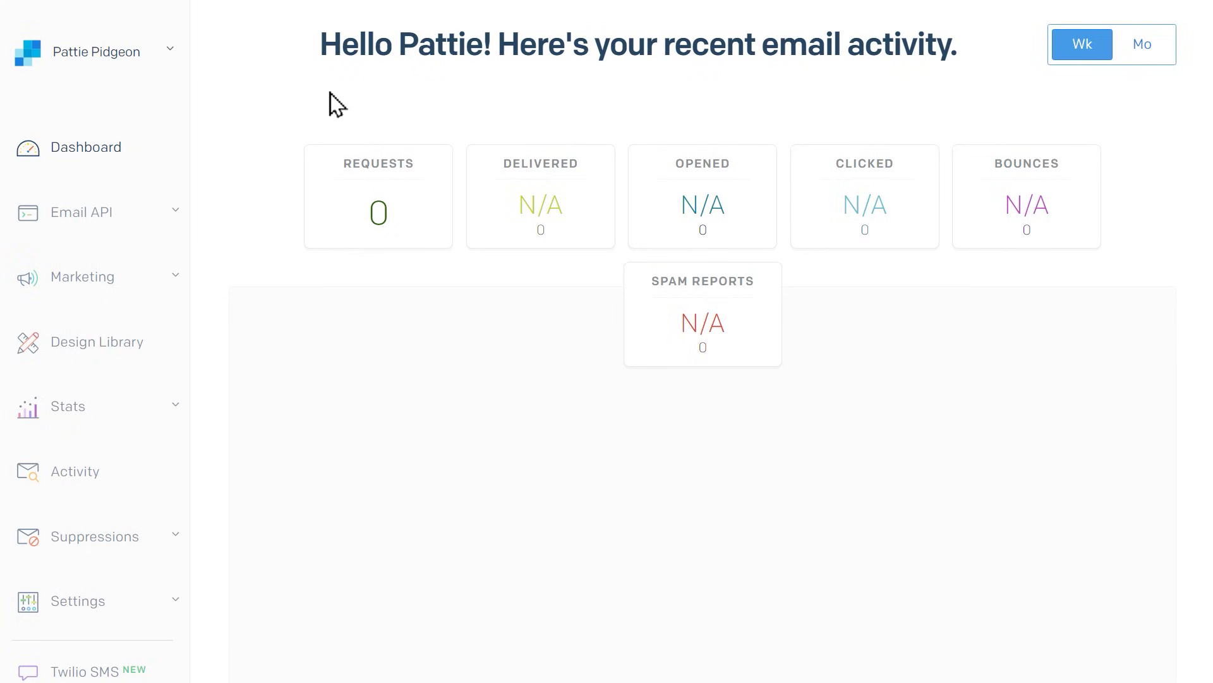
# Create a named SMTP Relay API key through Email API's Integration Guide
pyautogui.click(175, 213)
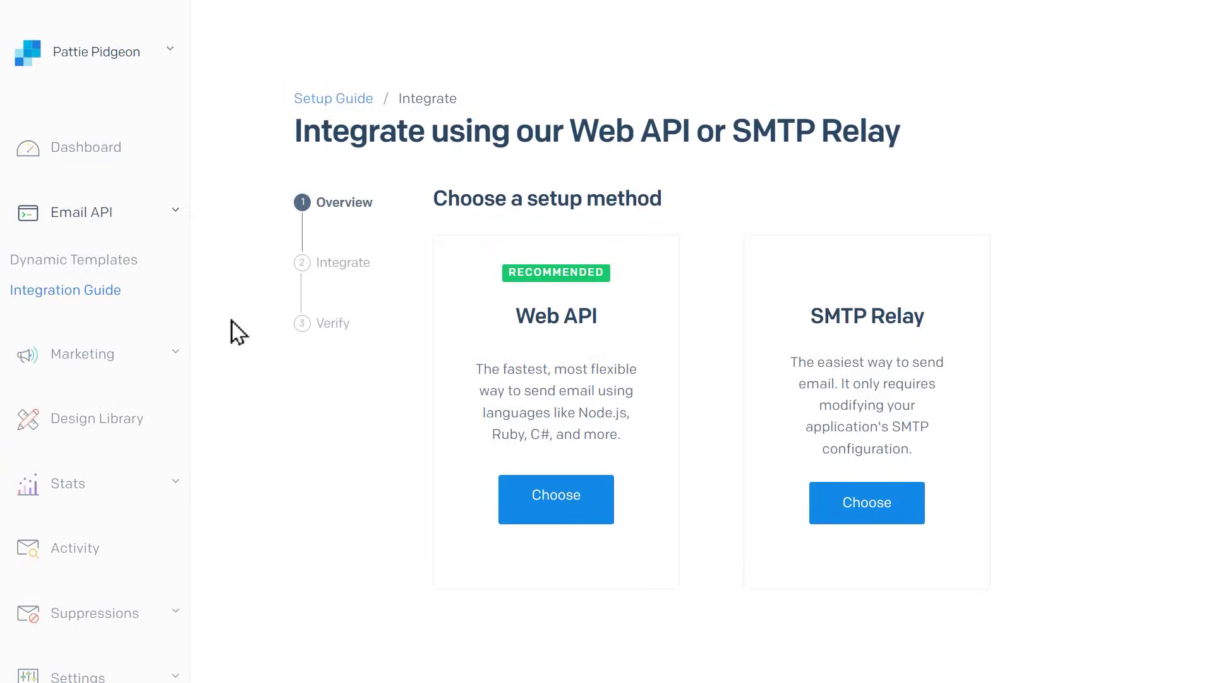
pyautogui.click(817, 511)
pyautogui.click(689, 367)
pyautogui.write('Pattie Pidgeon')
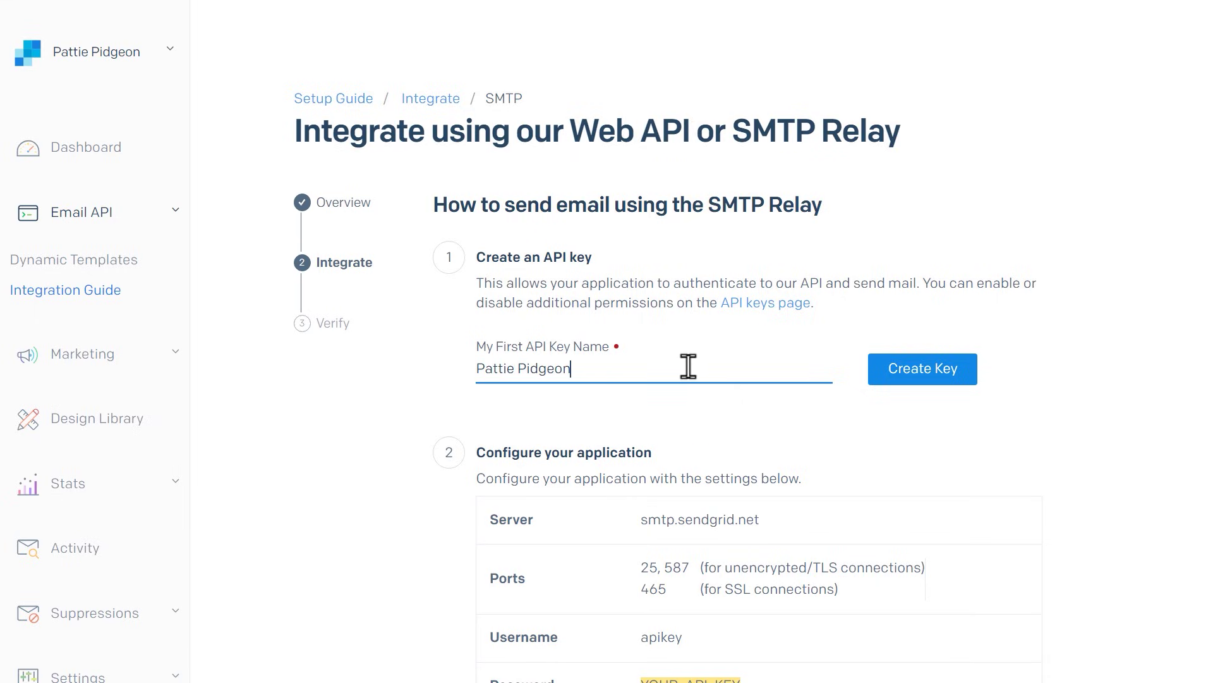
pyautogui.click(885, 379)
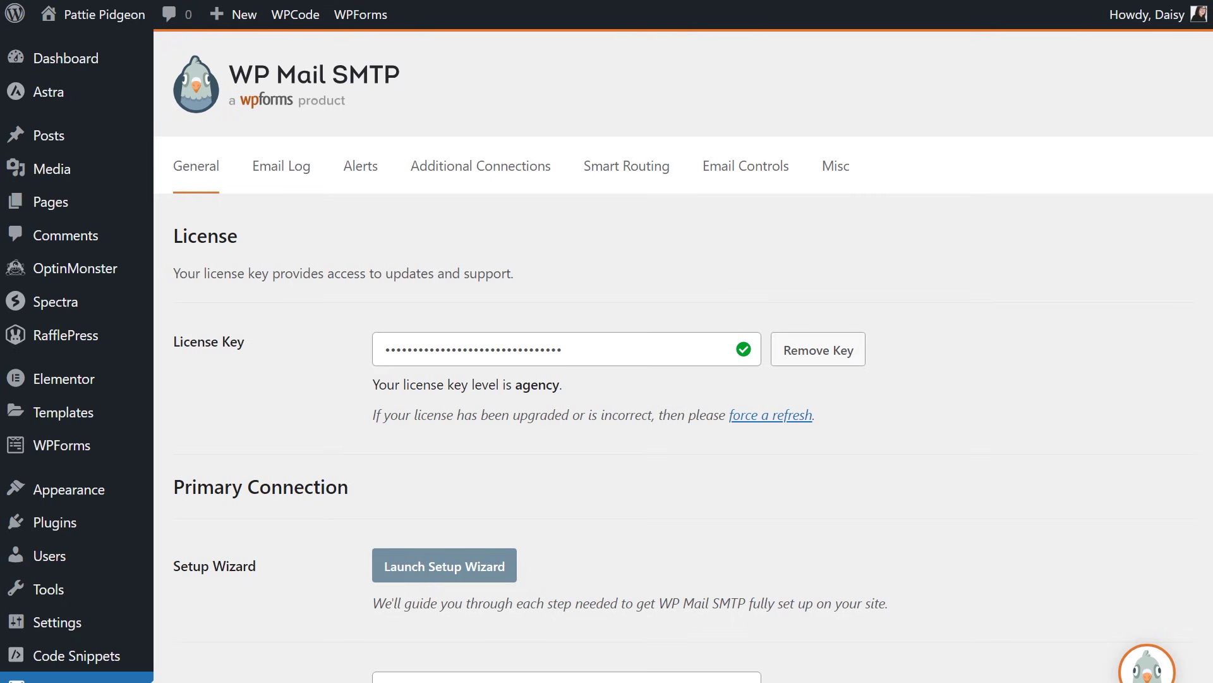
# Tick Force From Email and Force From Name after reviewing both values
pyautogui.scroll(-9, 683, 354)
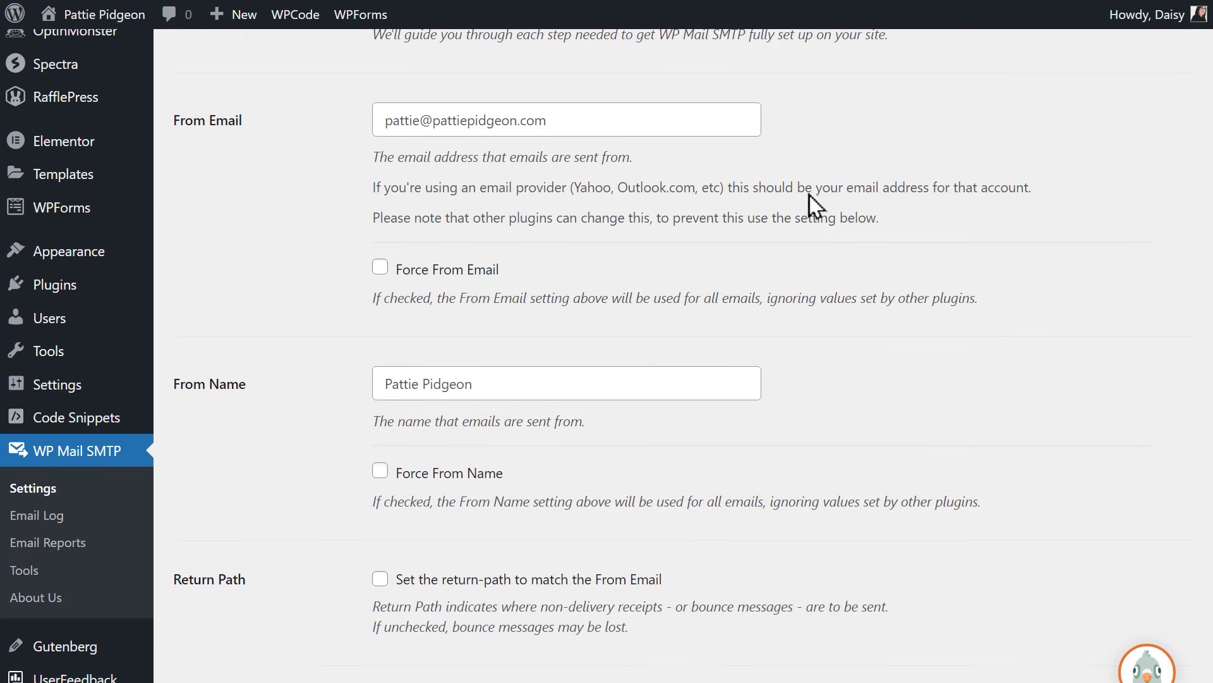
pyautogui.click(743, 124)
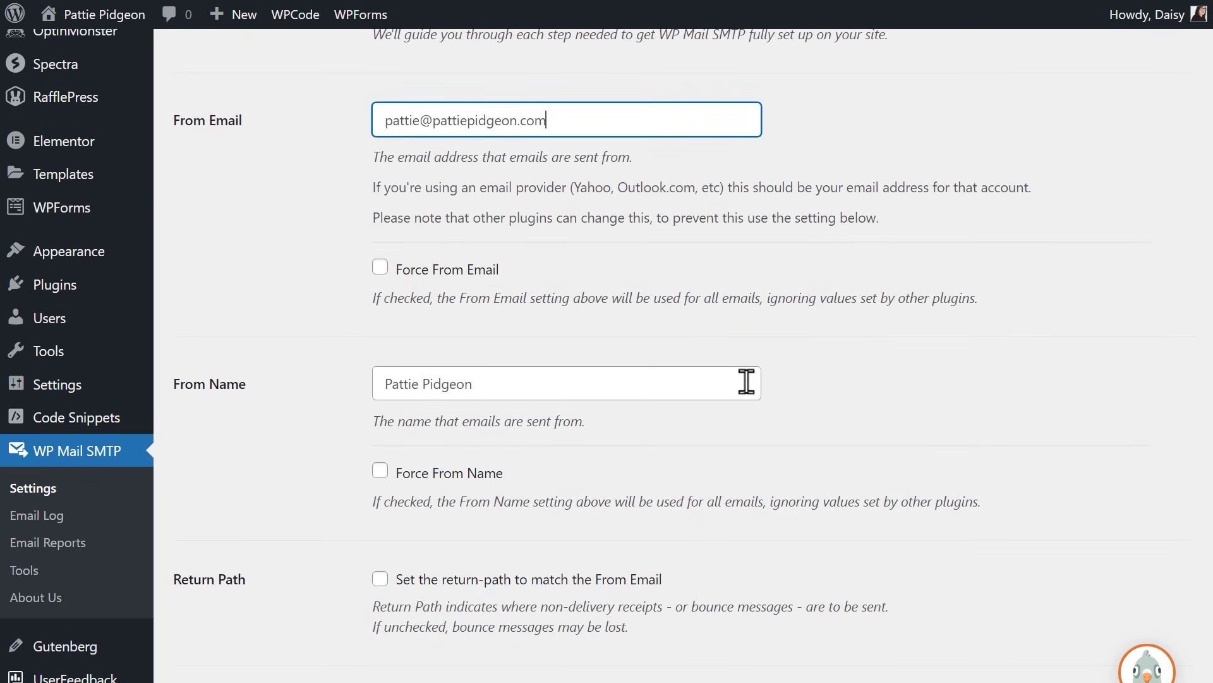
pyautogui.click(742, 382)
pyautogui.click(715, 120)
pyautogui.click(382, 268)
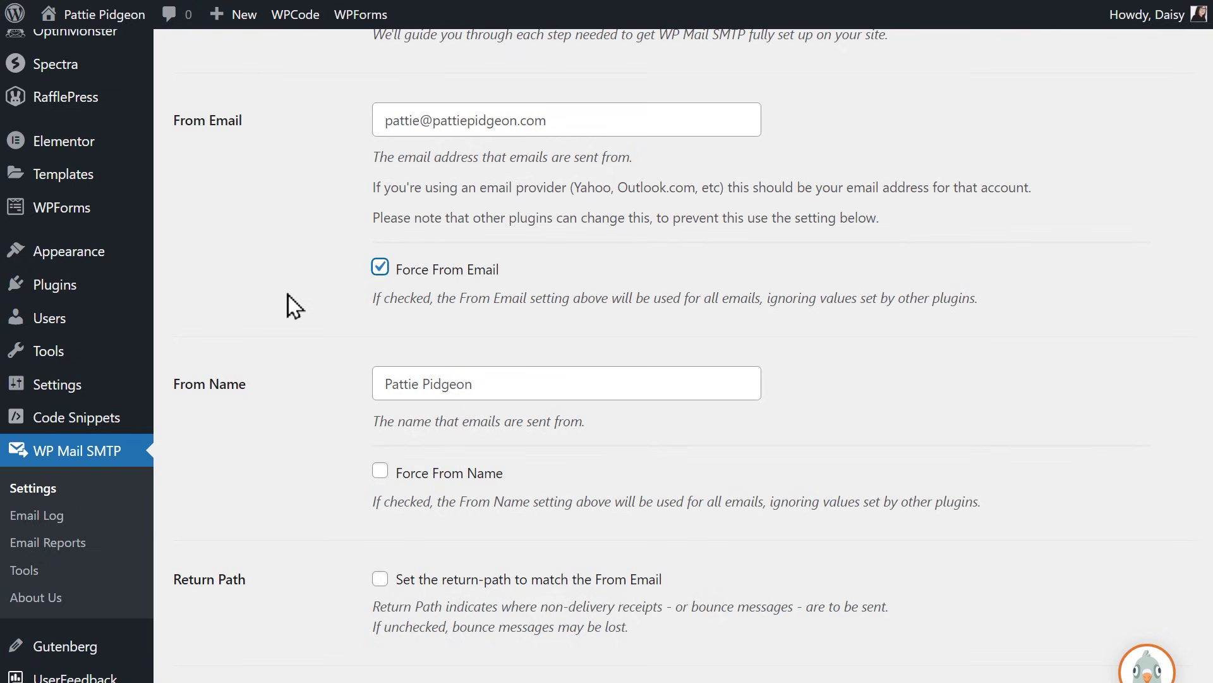
pyautogui.click(537, 377)
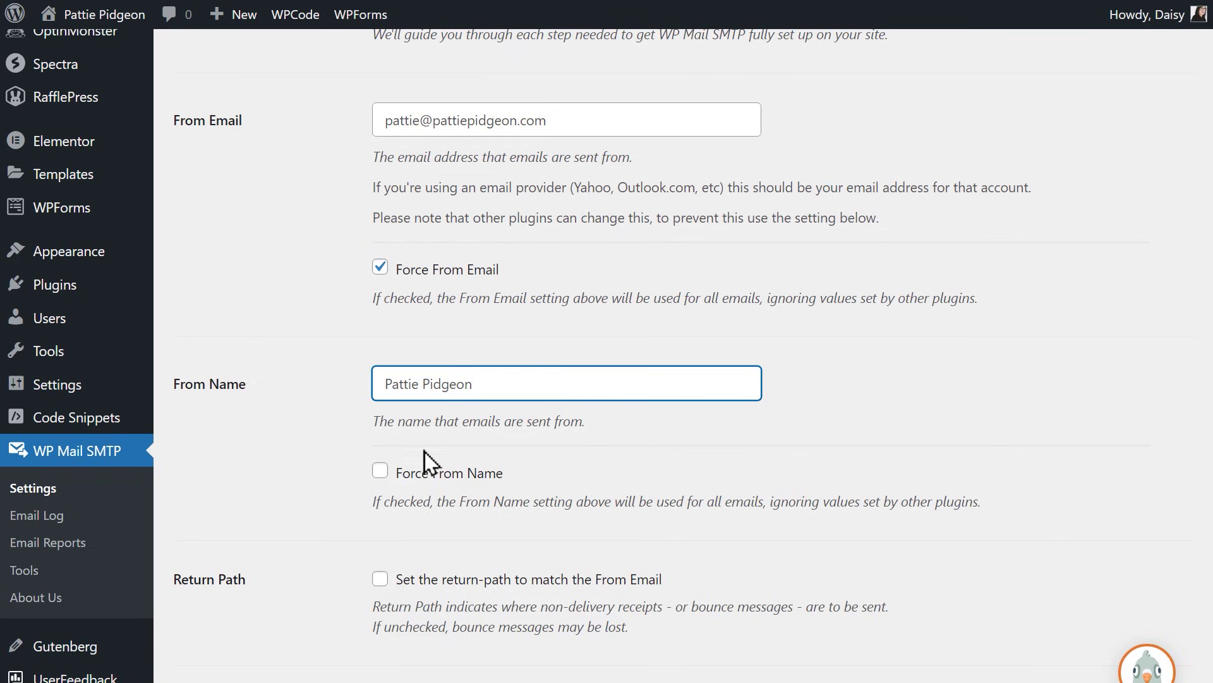
pyautogui.click(381, 474)
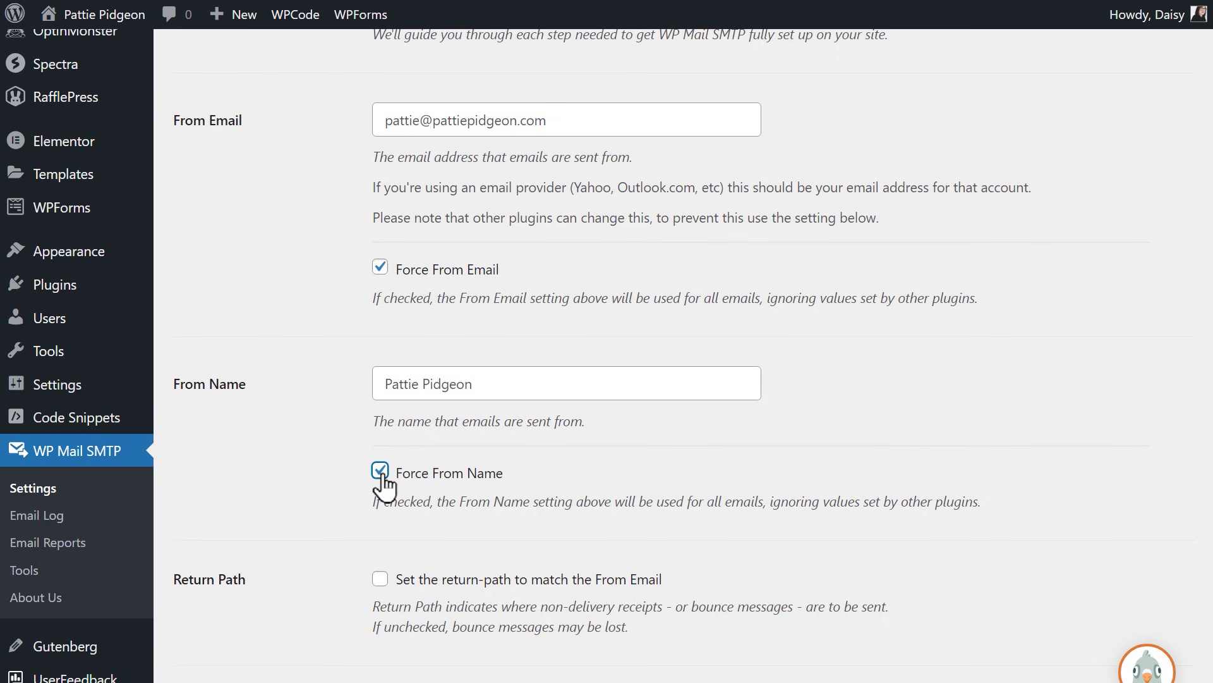
pyautogui.scroll(-10, 383, 442)
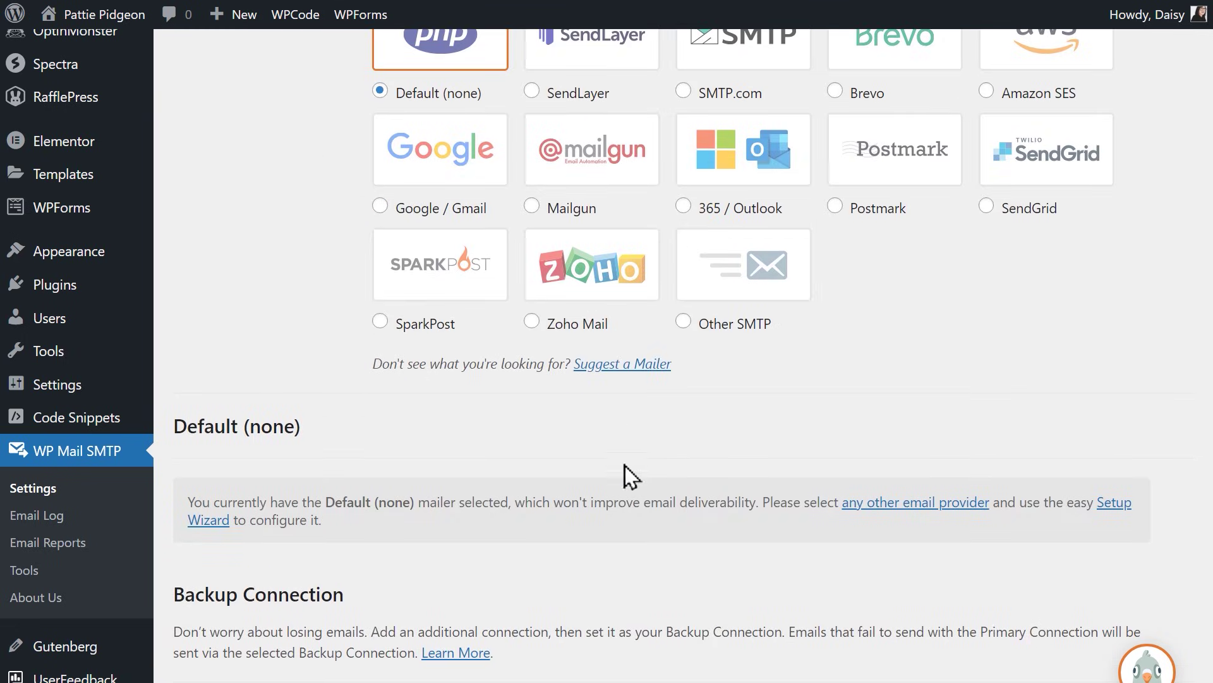
# Select the SendGrid mailer and paste the new API key into API Key
pyautogui.click(987, 207)
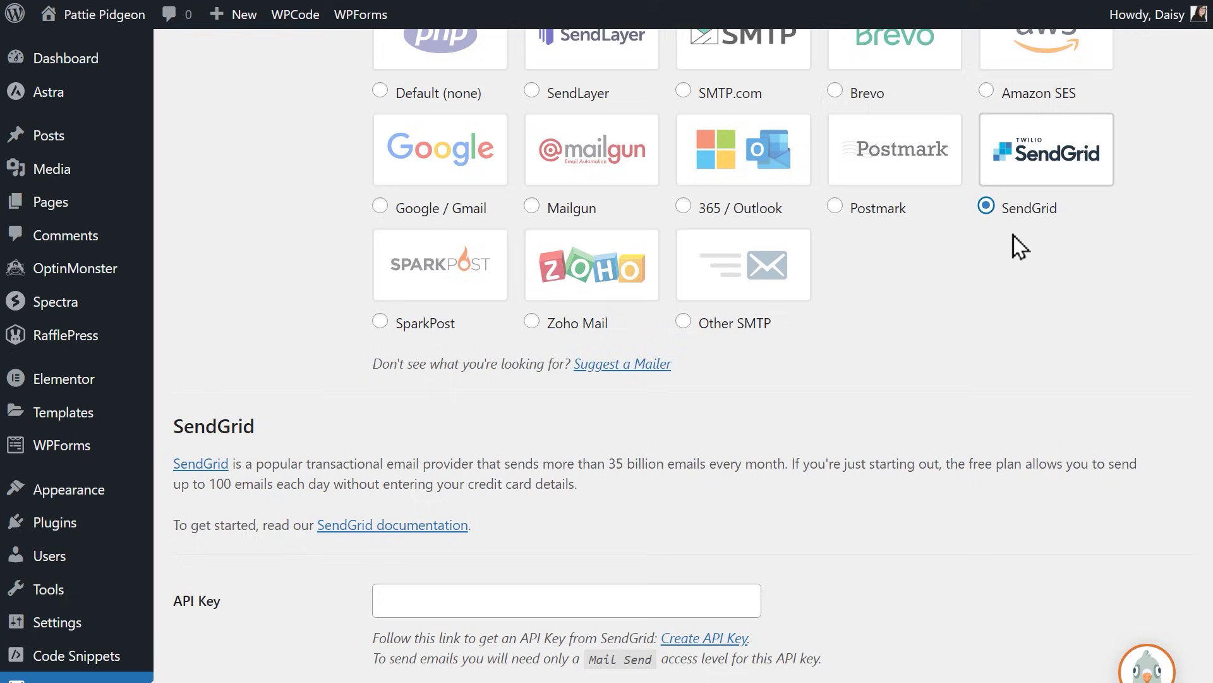
pyautogui.scroll(-5, 883, 404)
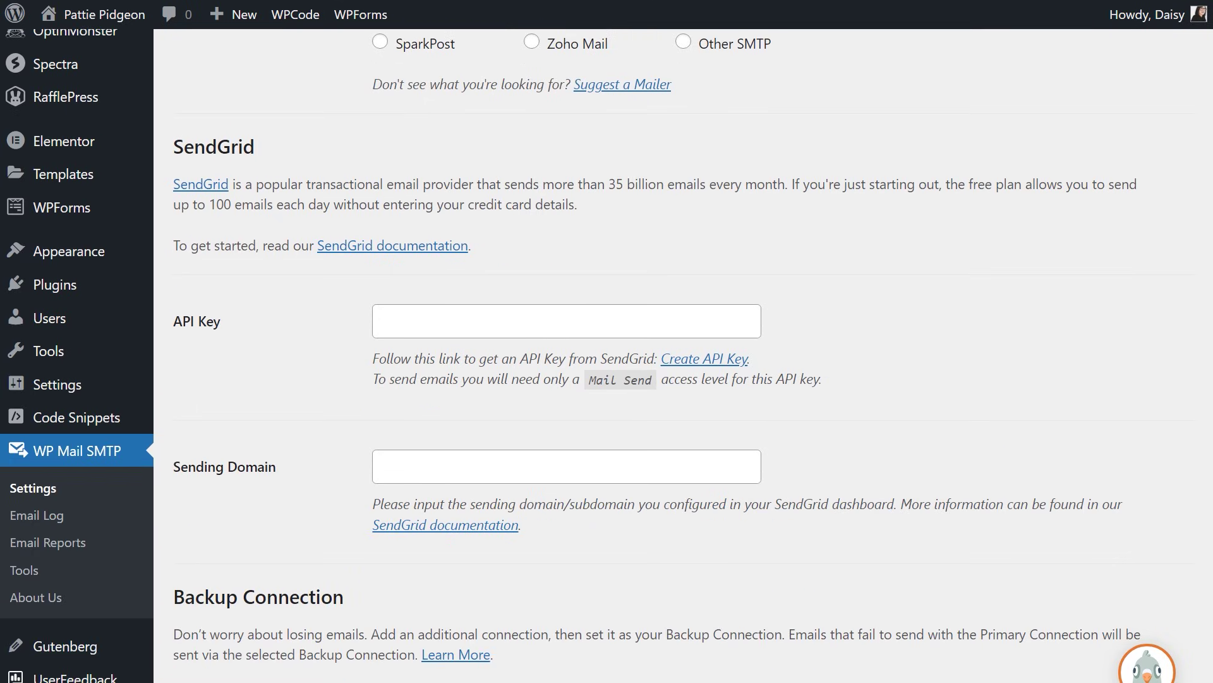
pyautogui.click(749, 313)
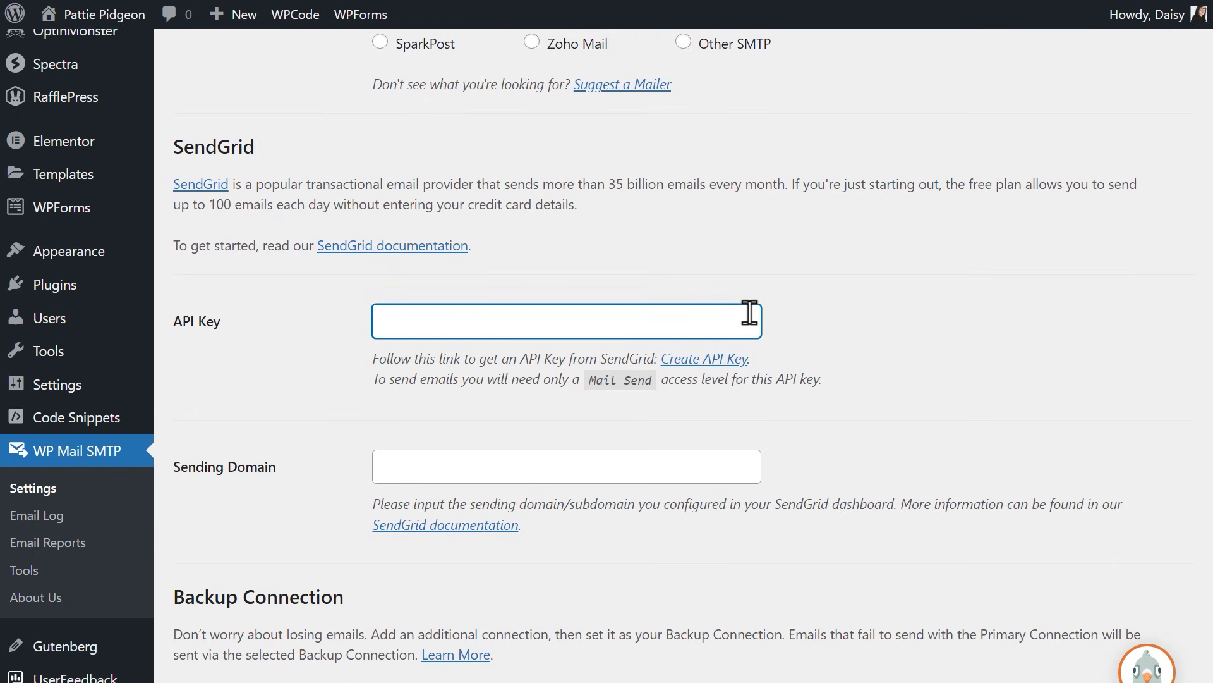
pyautogui.click(741, 461)
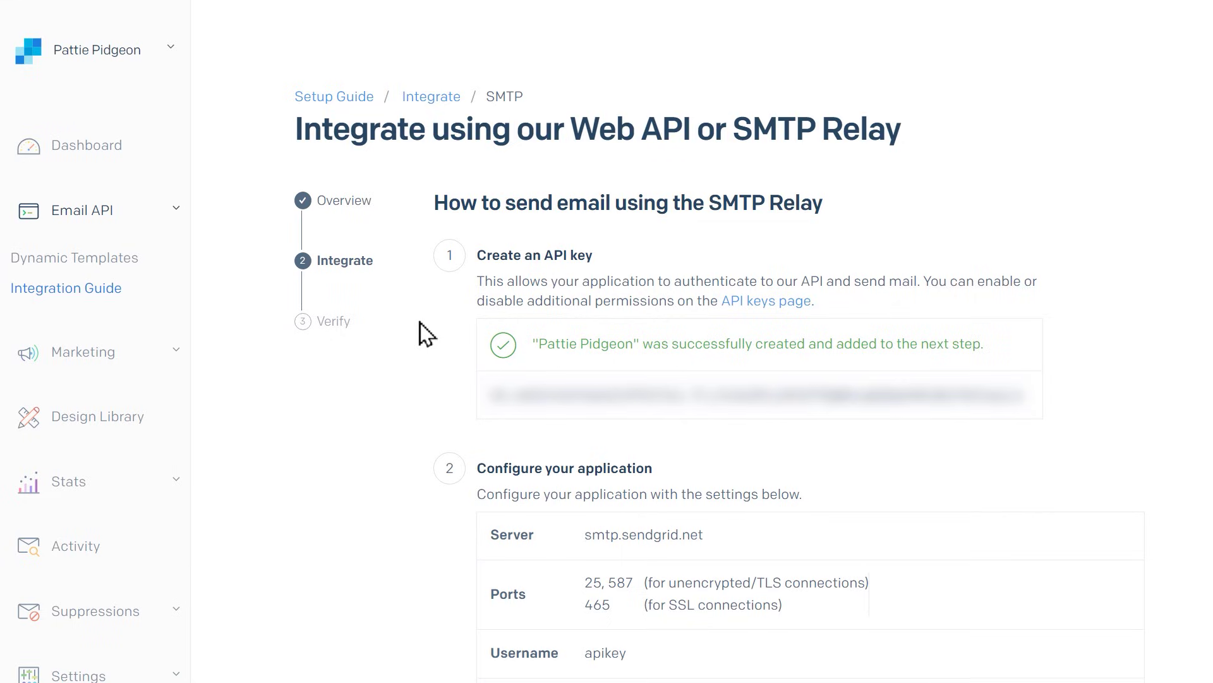
pyautogui.moveTo(490, 395); pyautogui.dragTo(1023, 412)
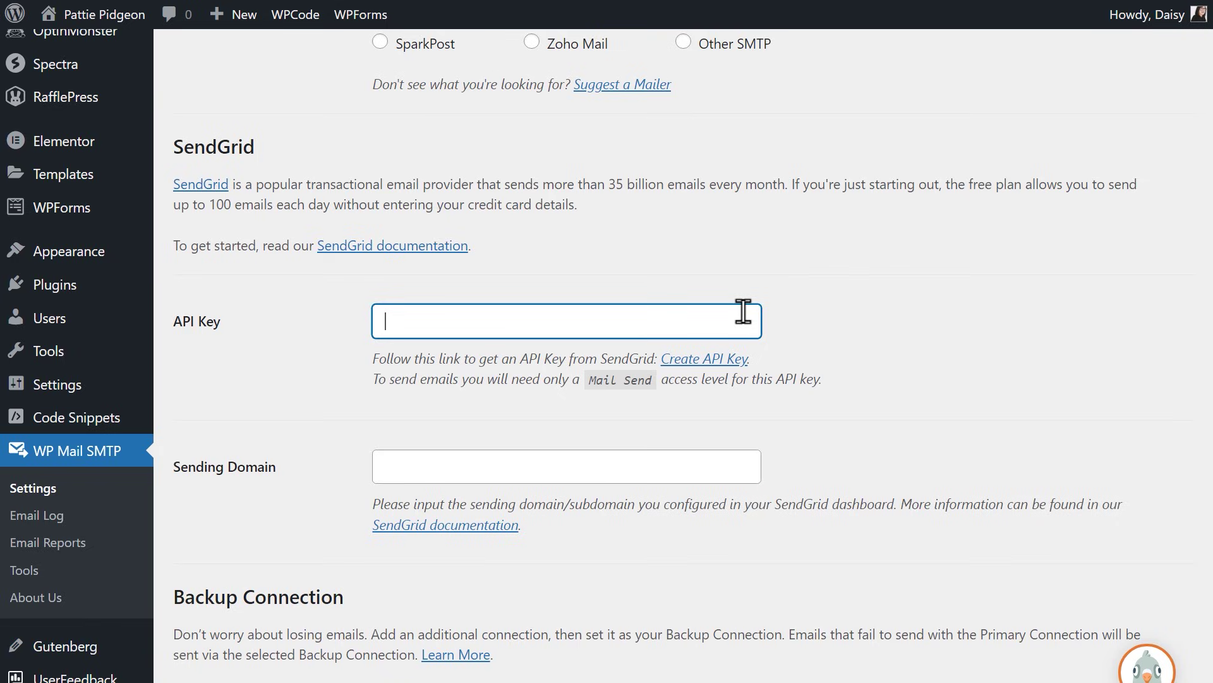
pyautogui.hotkey('ctrl', 'v')
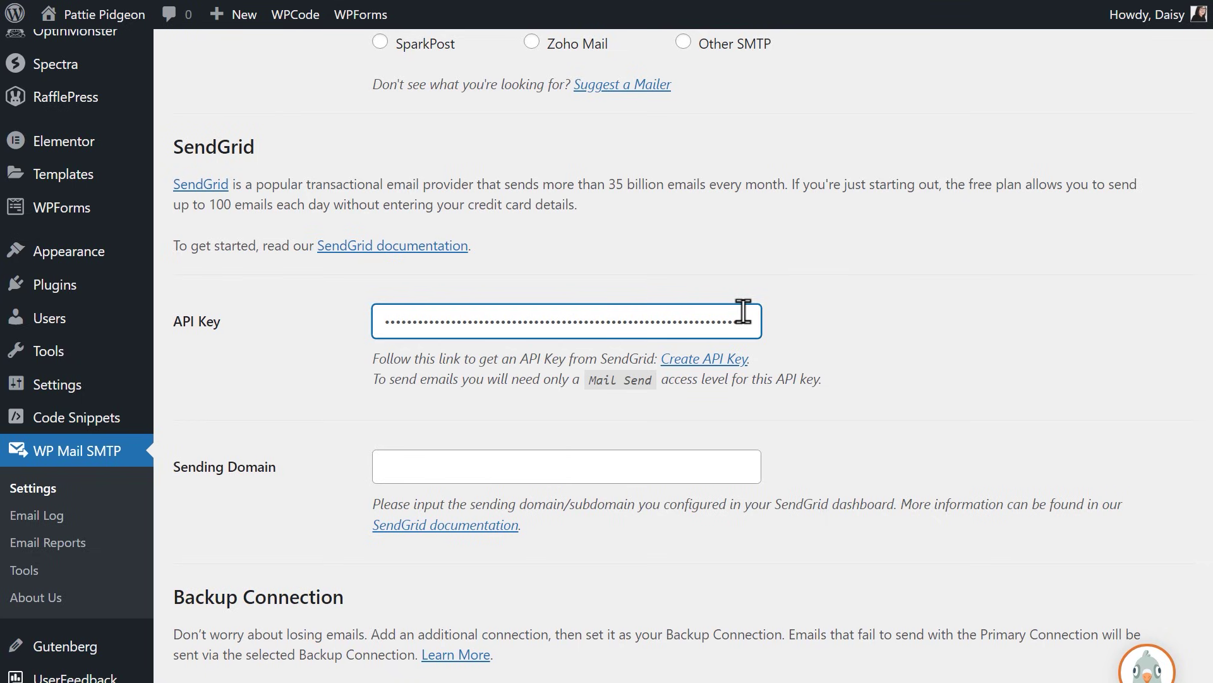
# Set the Sending Domain to sg.pattiepidgeon.com
pyautogui.click(719, 473)
pyautogui.write('sg')
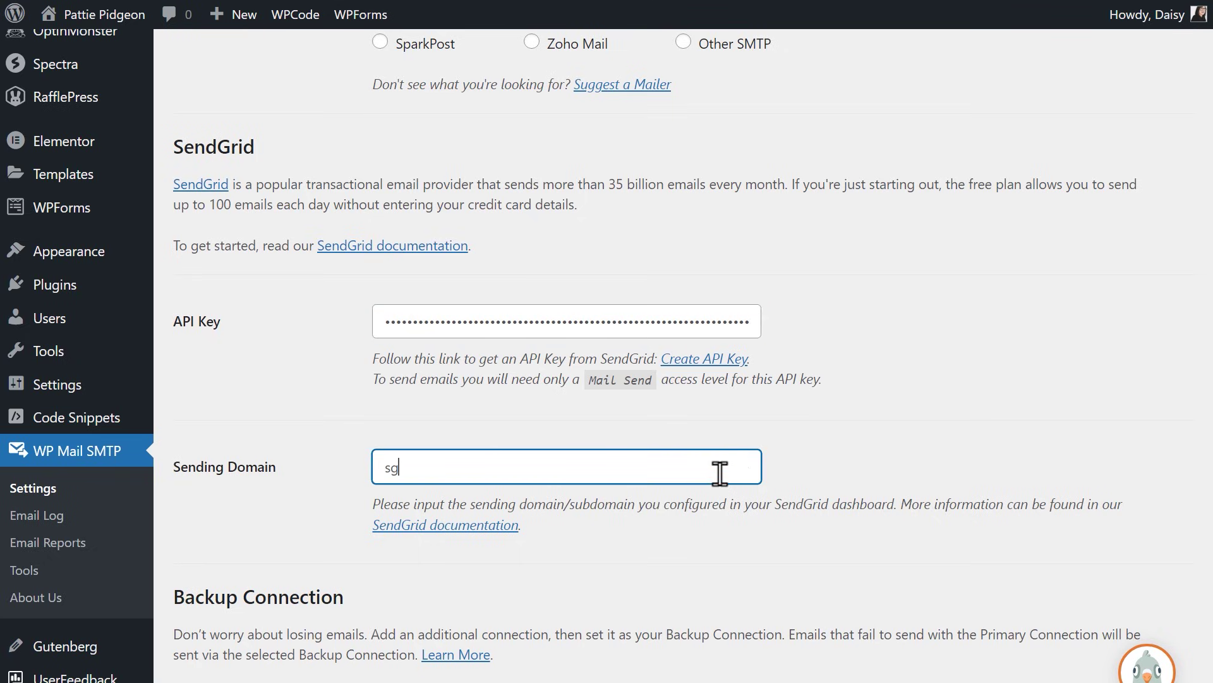
pyautogui.write('.pattiepidgeon.com')
pyautogui.scroll(-4, 720, 473)
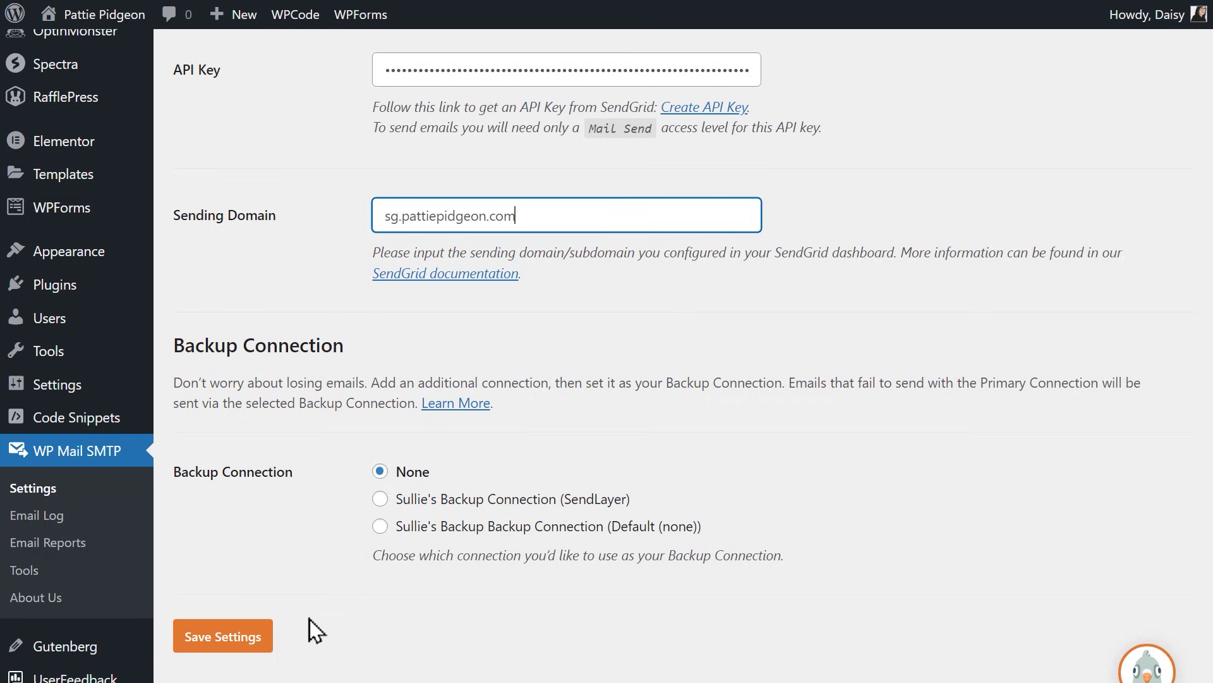
# Save the SendGrid mailer settings, then enter the site's e-mail address as the Email Test recipient
pyautogui.click(222, 636)
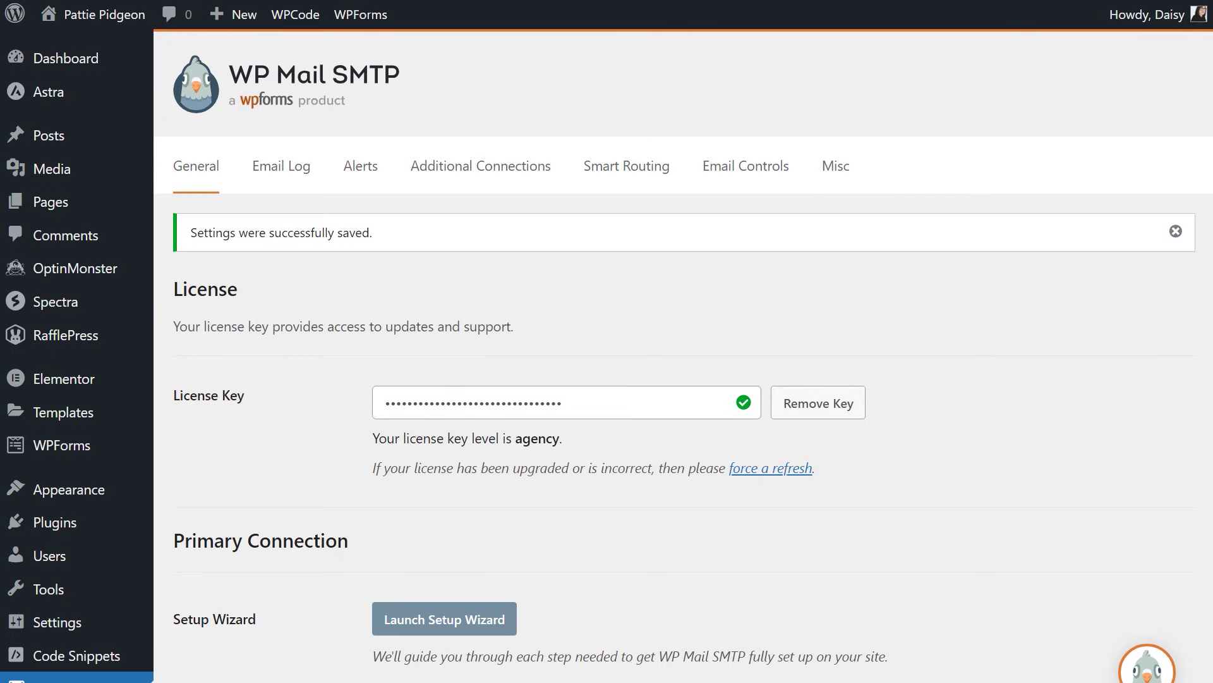
pyautogui.scroll(-5, 684, 355)
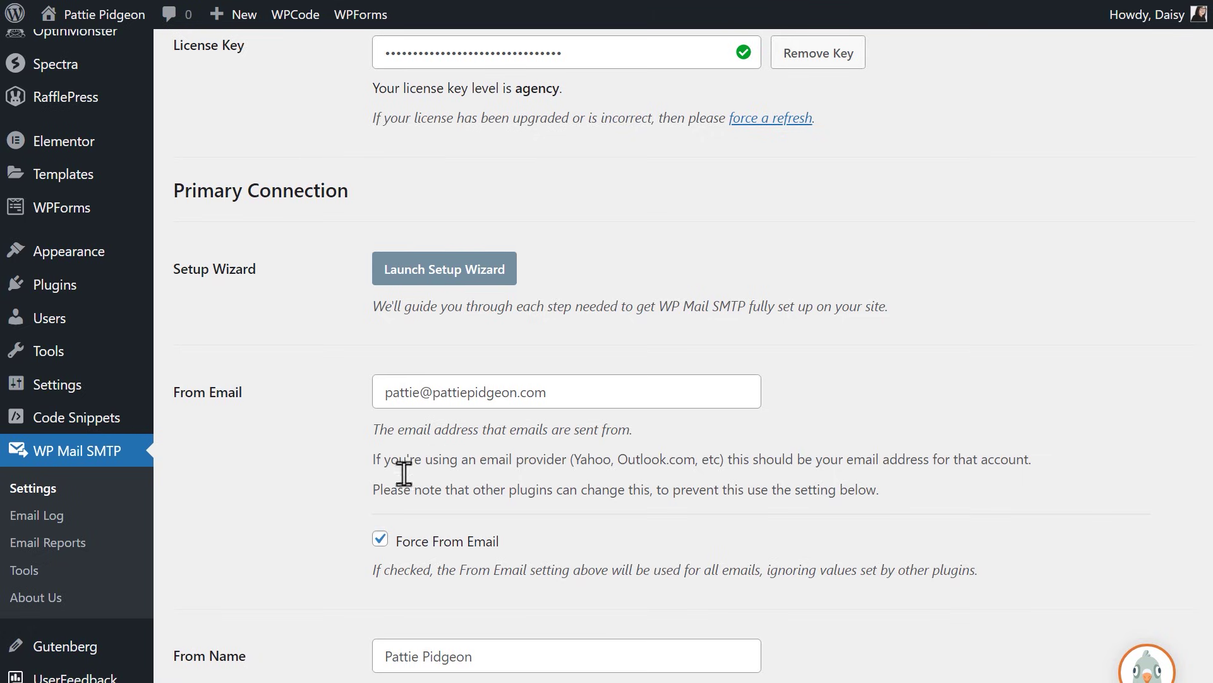
pyautogui.click(38, 570)
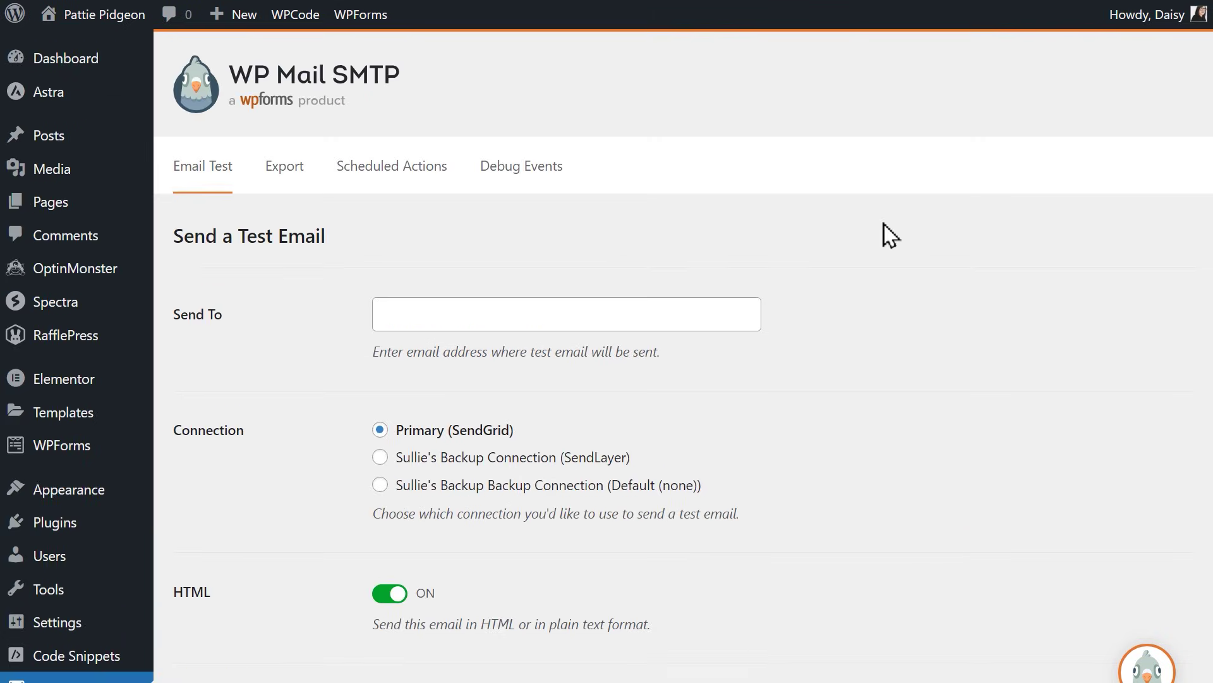
pyautogui.click(741, 310)
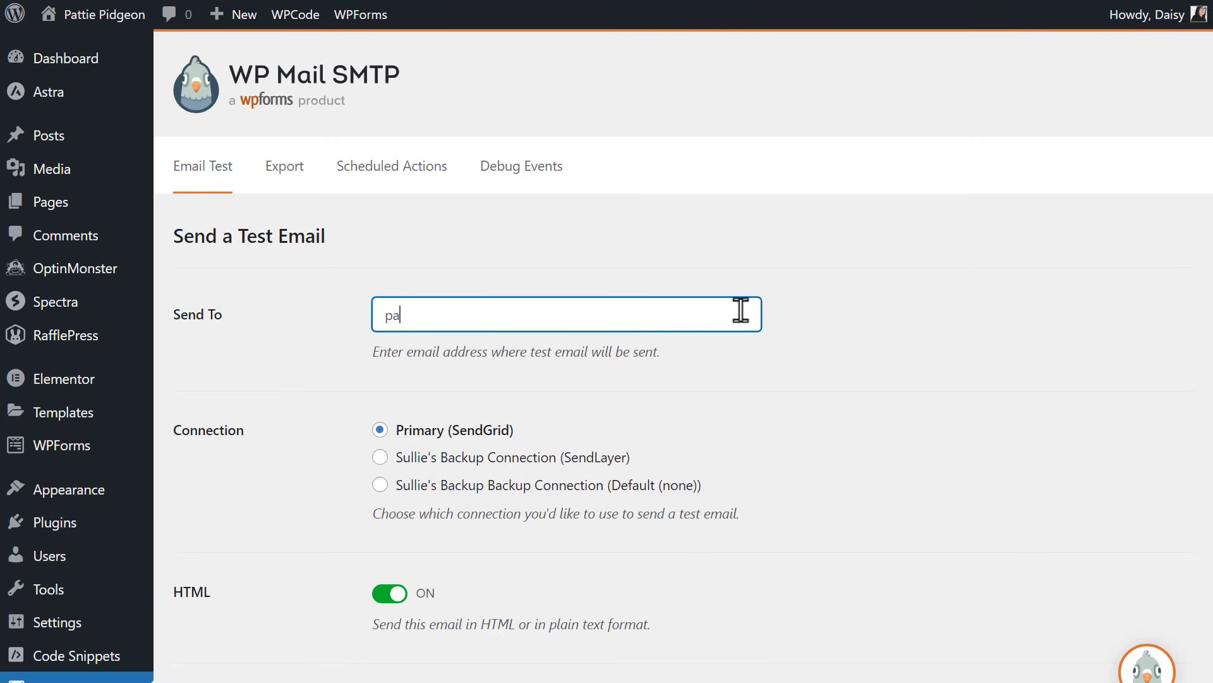
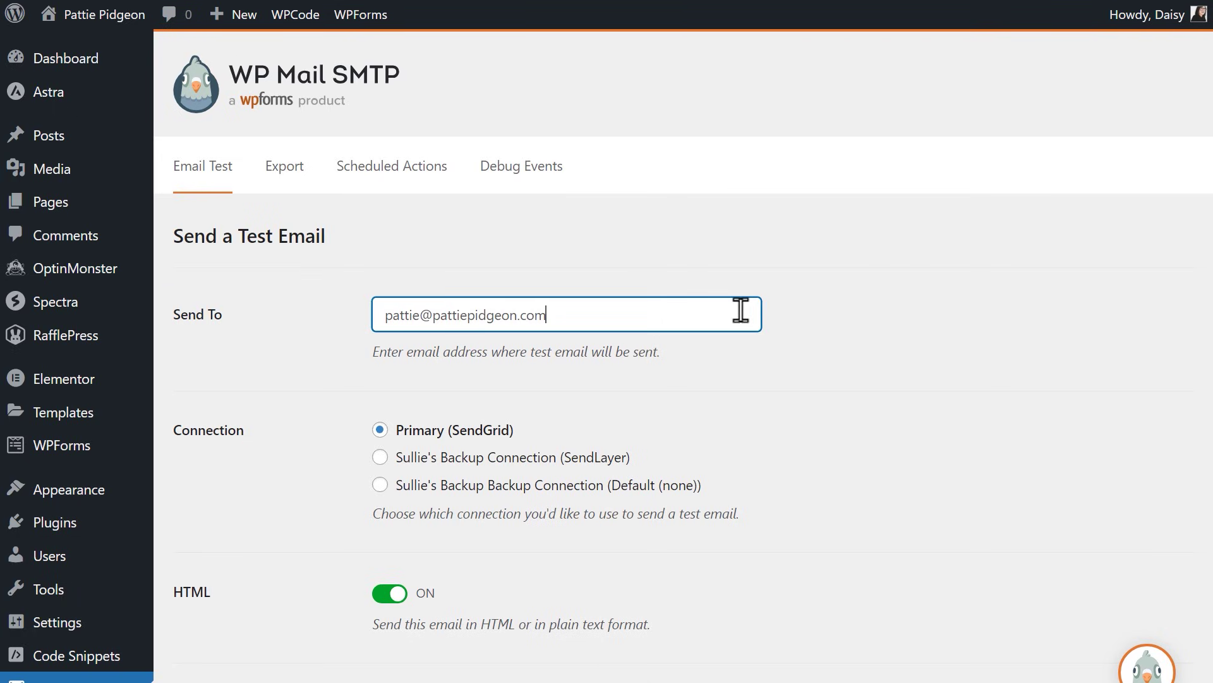
pyautogui.scroll(-3, 741, 310)
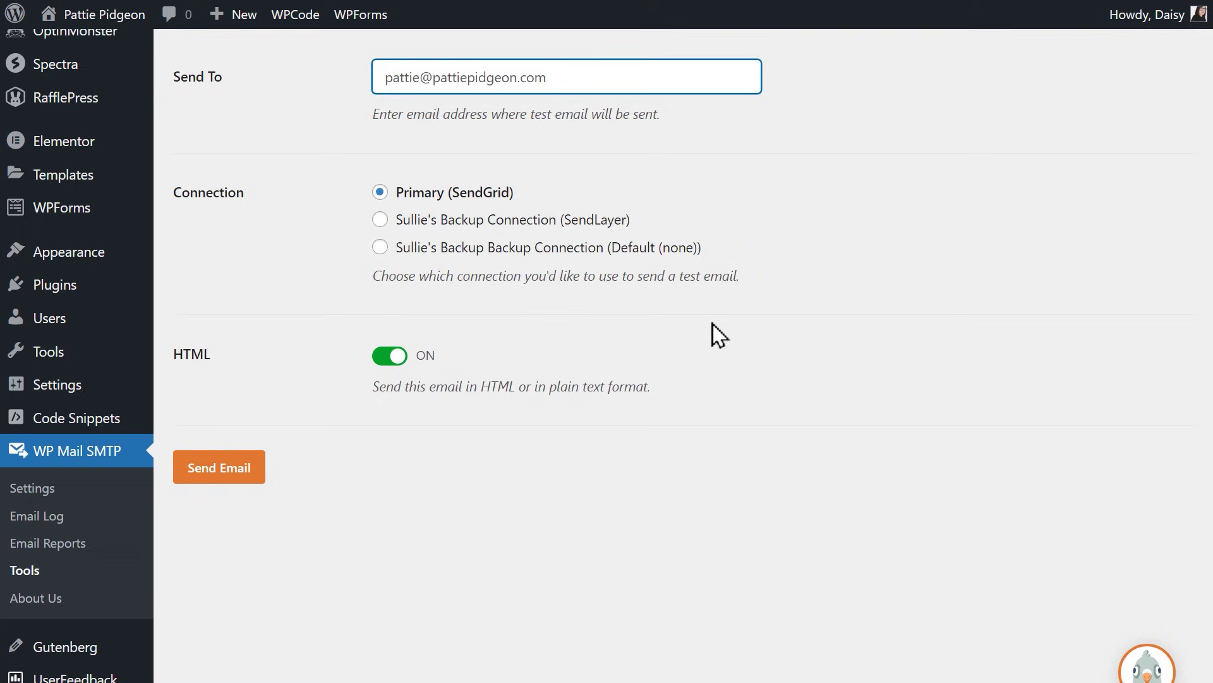
# Send the HTML test email over Primary (SendGrid) and confirm it sent successfully
pyautogui.click(258, 467)
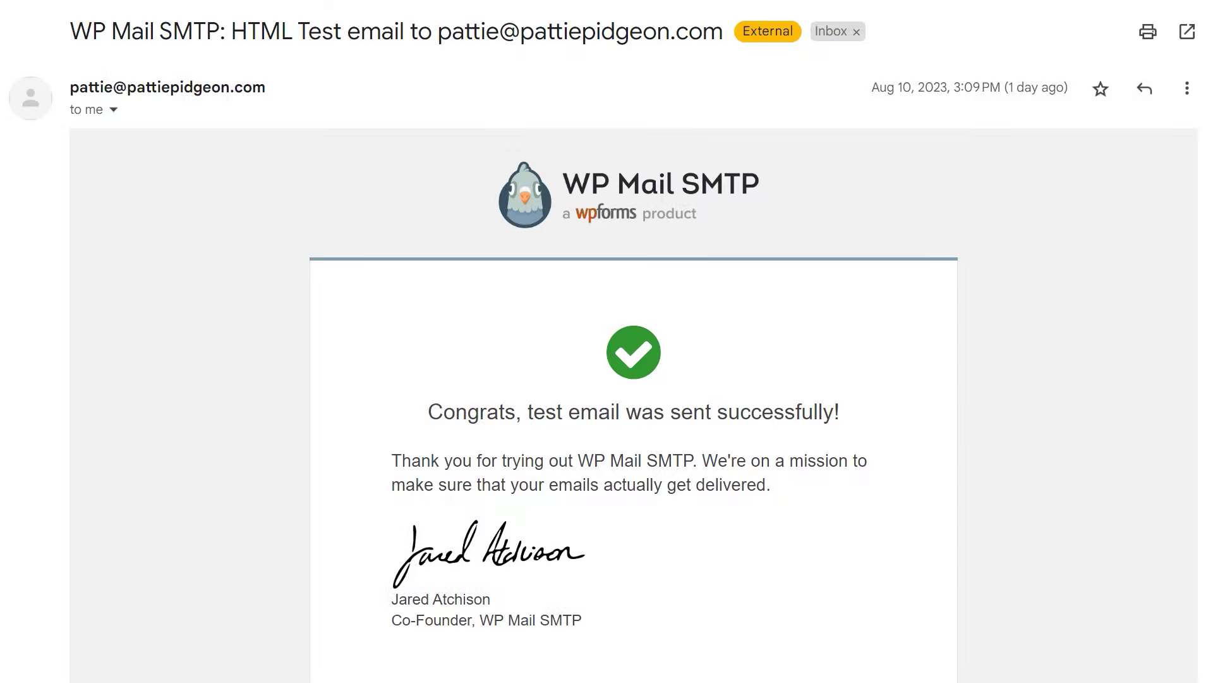
pyautogui.scroll(-2, 634, 341)
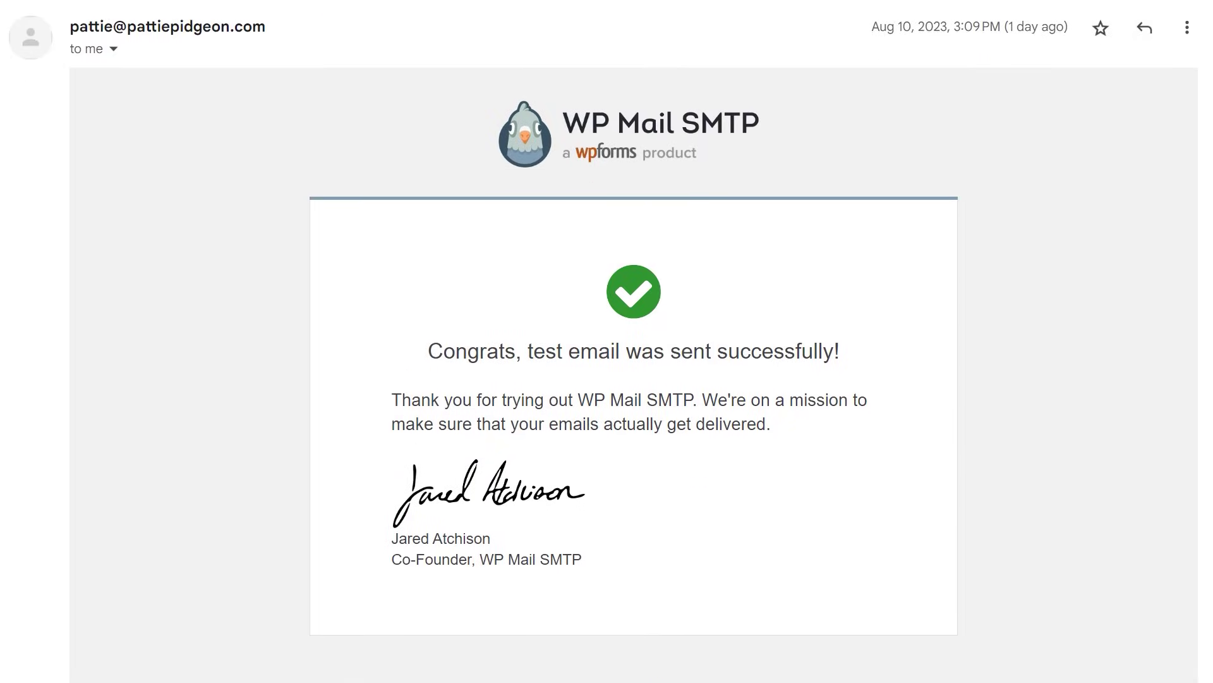